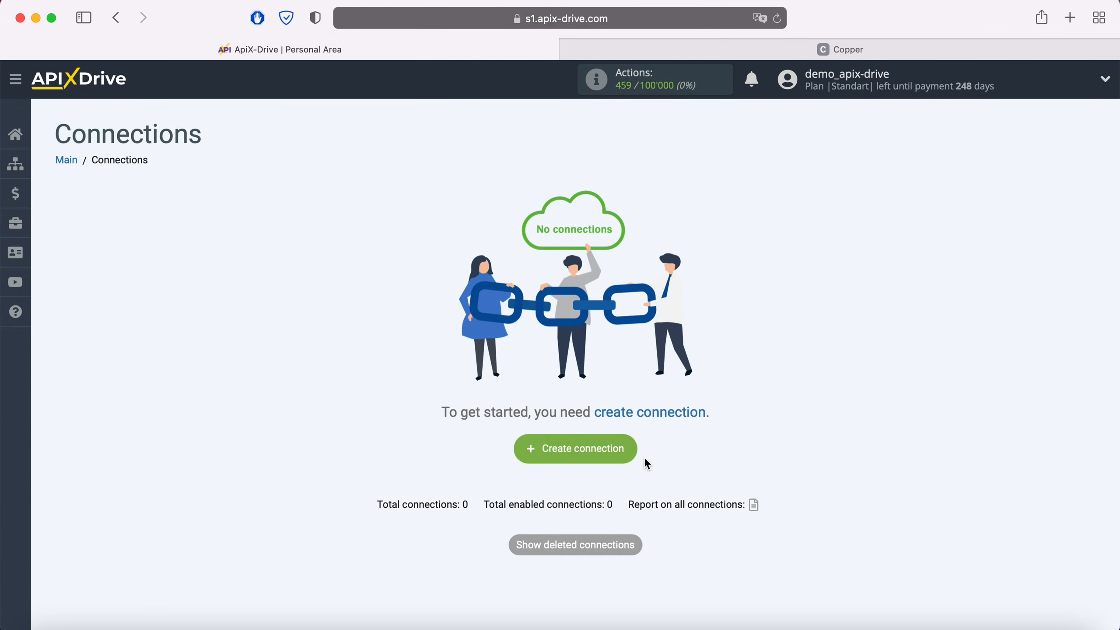
Create a new connection with Facebook selected as the data source system
left_click(631, 454)
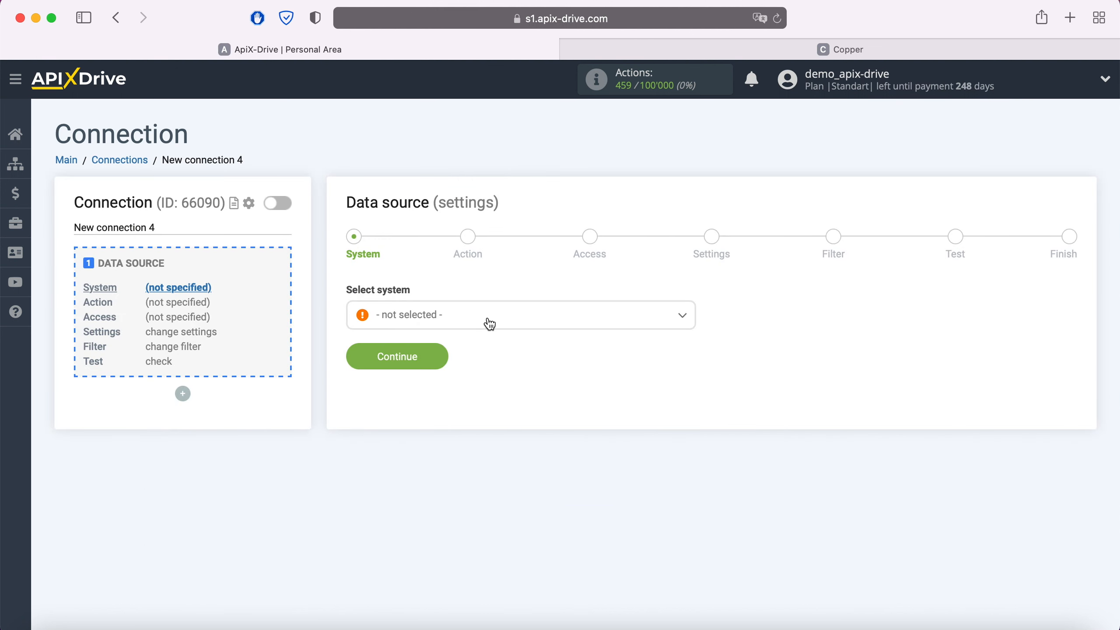
left_click(490, 324)
scroll(504, 408, "down", 10)
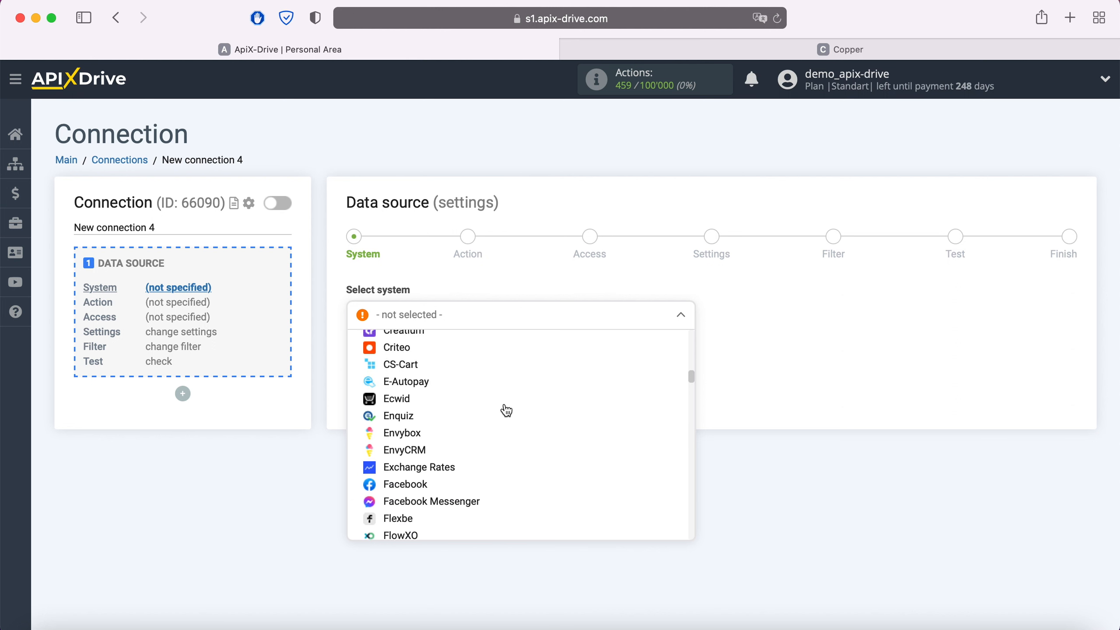
left_click(409, 451)
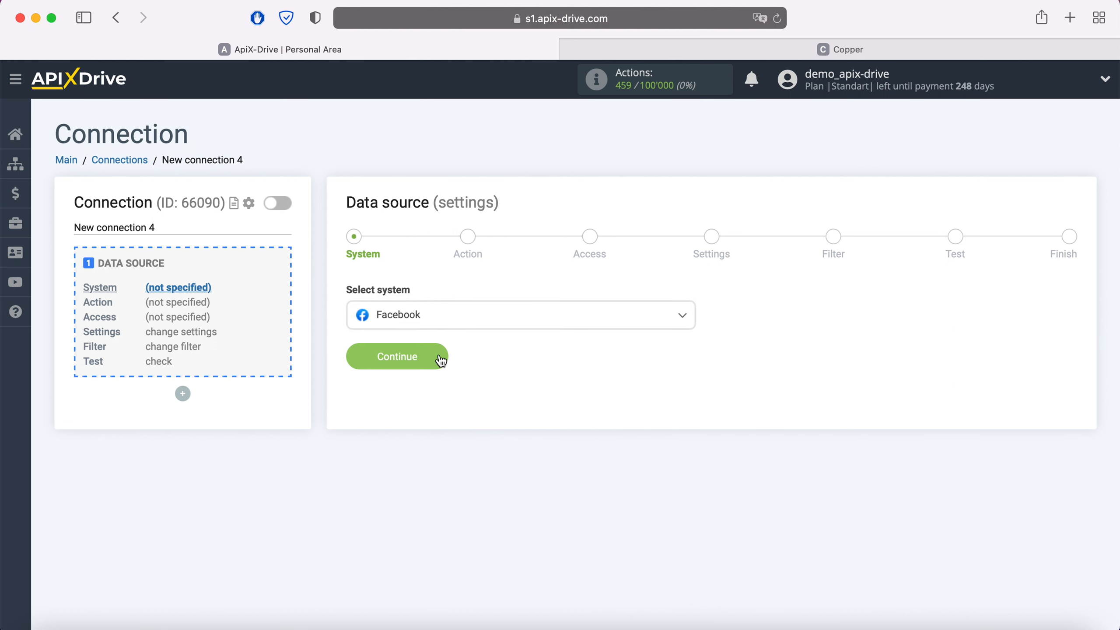
left_click(441, 361)
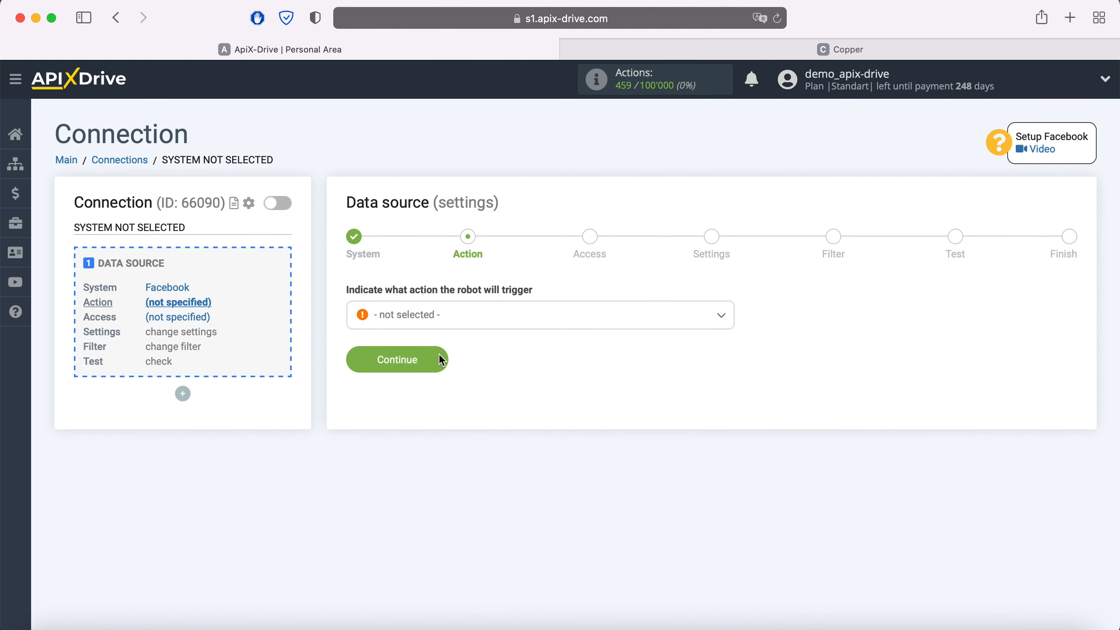
Choose Get Leads (new) as the Facebook action
left_click(472, 328)
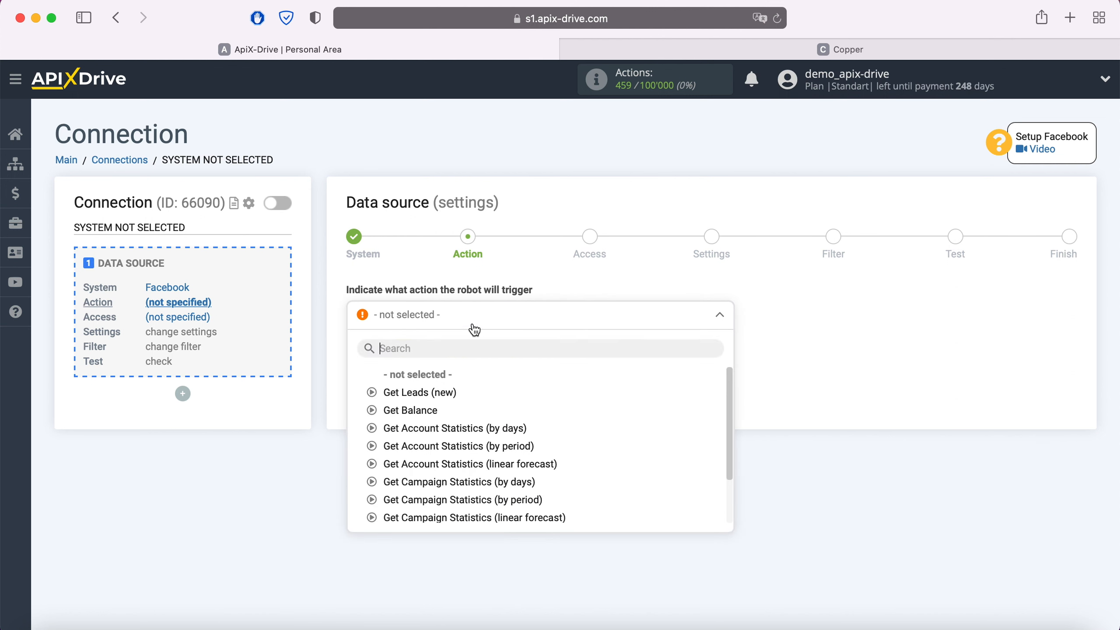
left_click(449, 395)
left_click(436, 358)
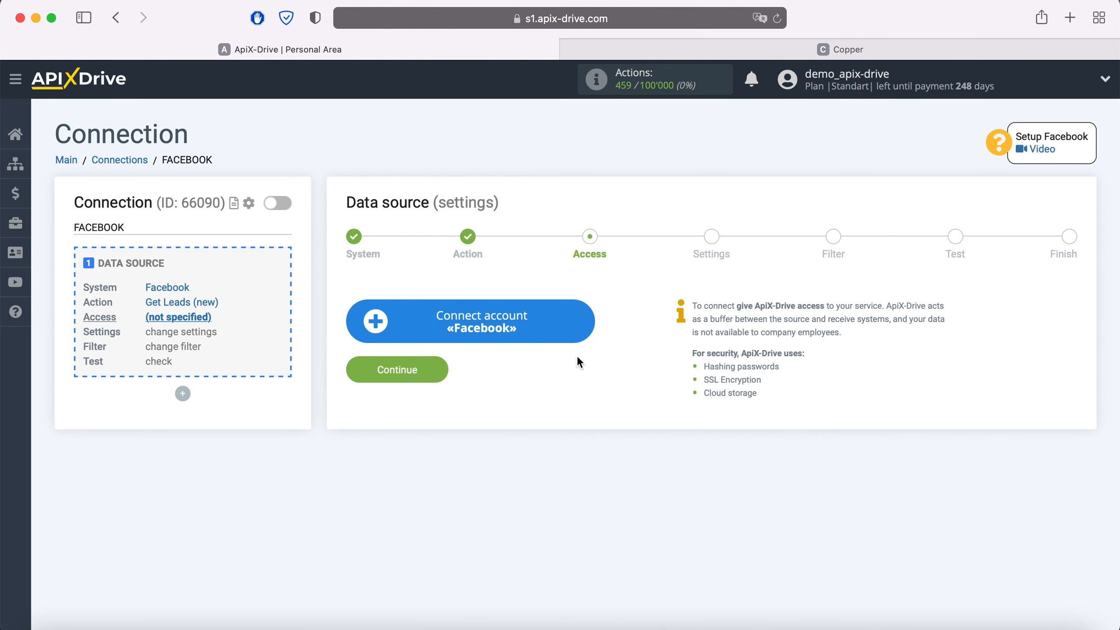
Log in to Facebook and grant ApiX-Drive all four pages and every requested permission
left_click(586, 324)
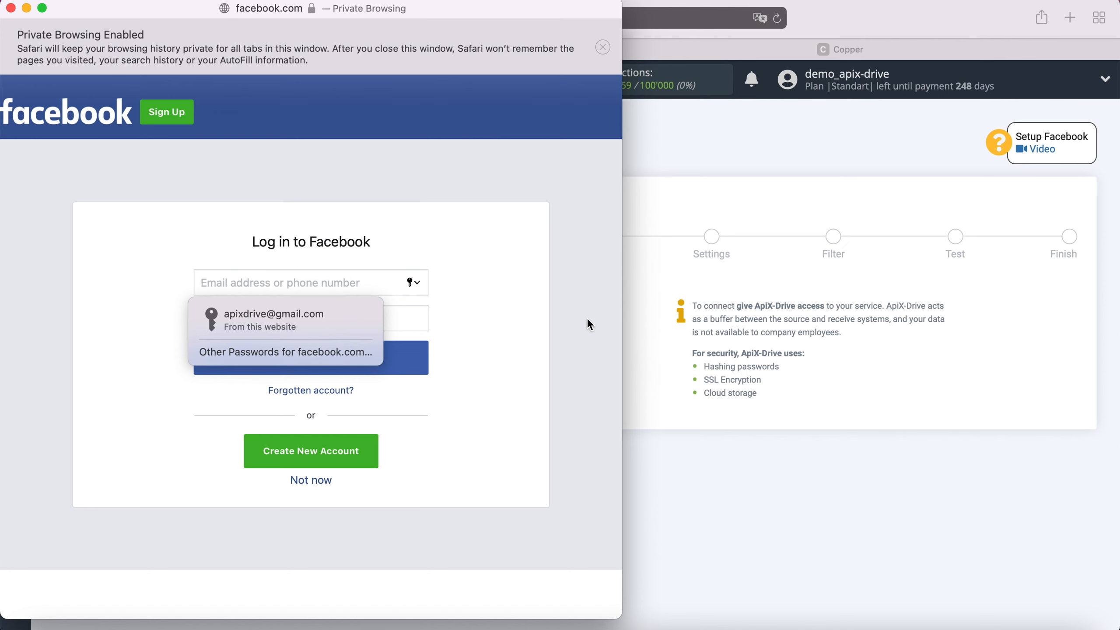
left_click(330, 309)
left_click(347, 358)
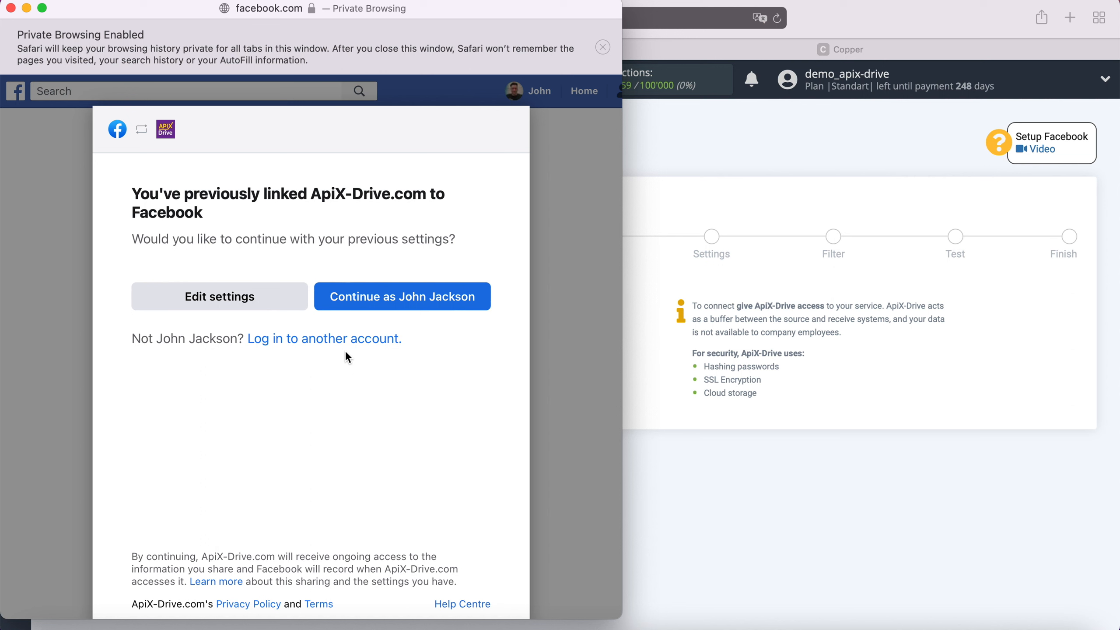
left_click(274, 304)
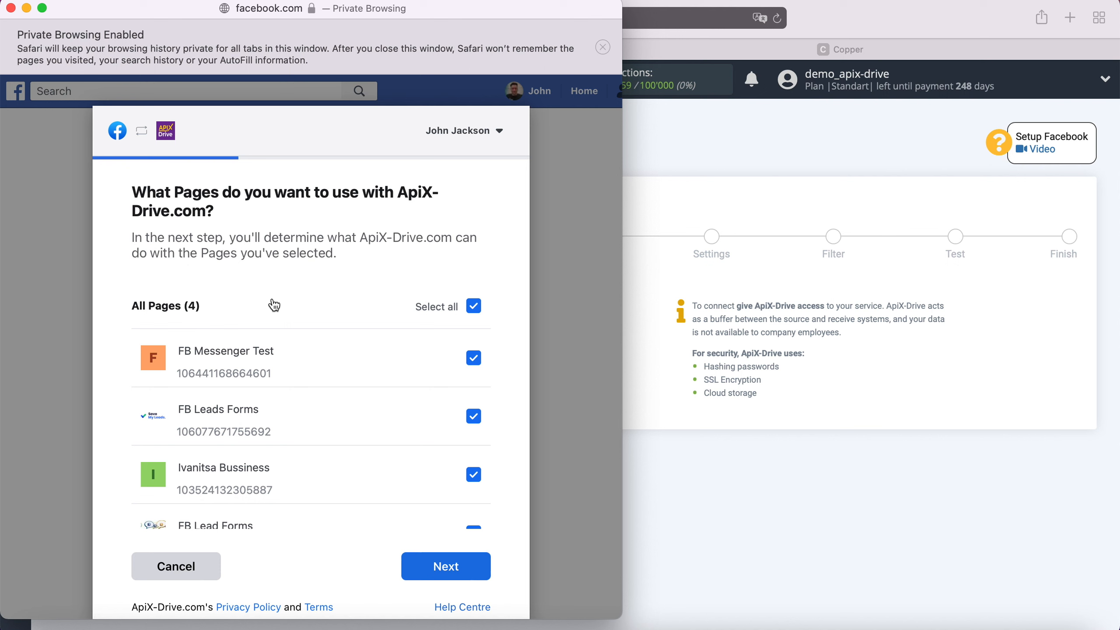
left_click(475, 571)
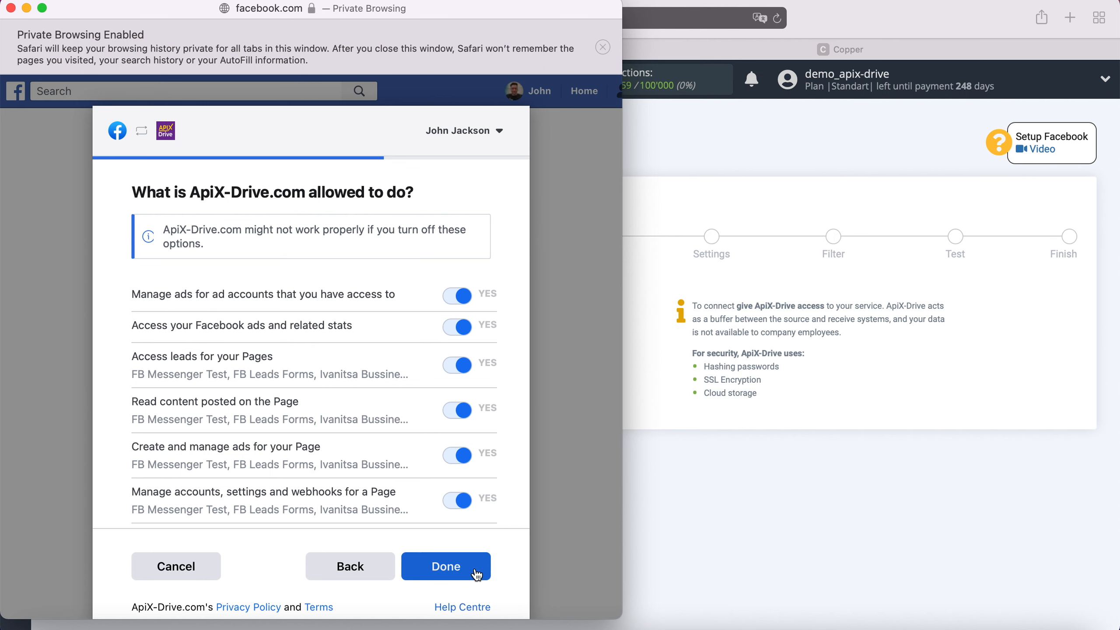
left_click(477, 572)
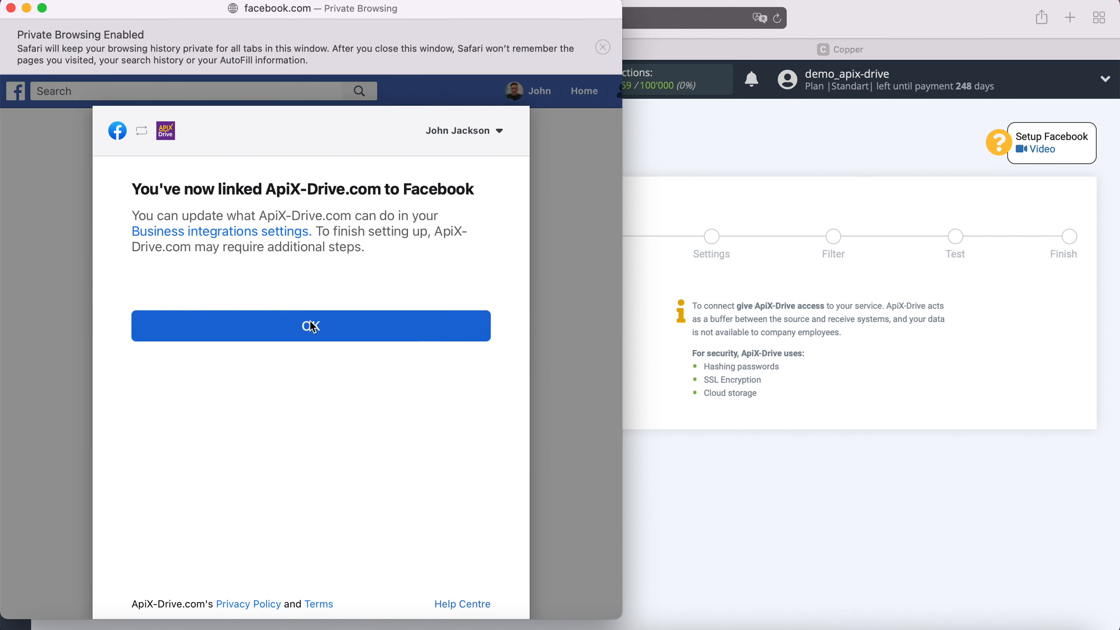
left_click(312, 326)
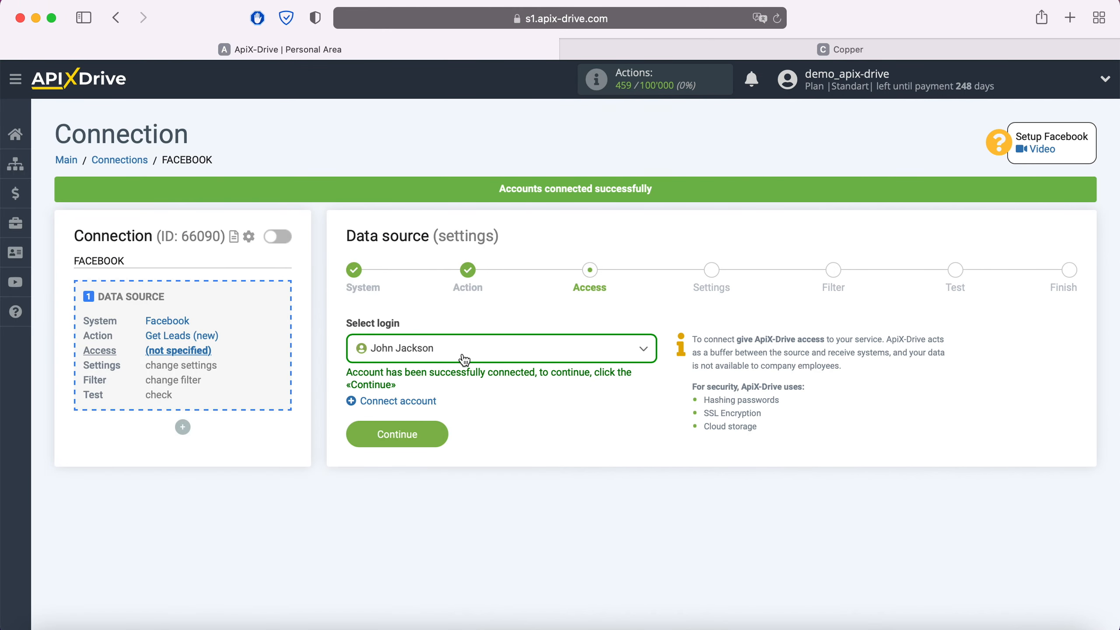
Select the connected Facebook account as the source login
left_click(542, 350)
left_click(435, 445)
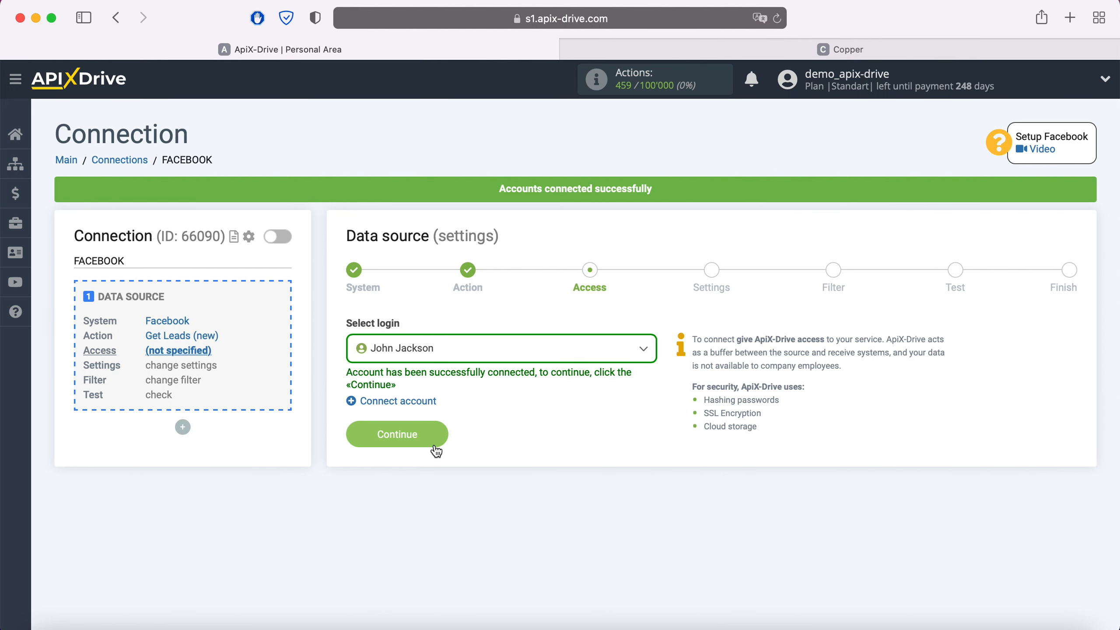
left_click(439, 433)
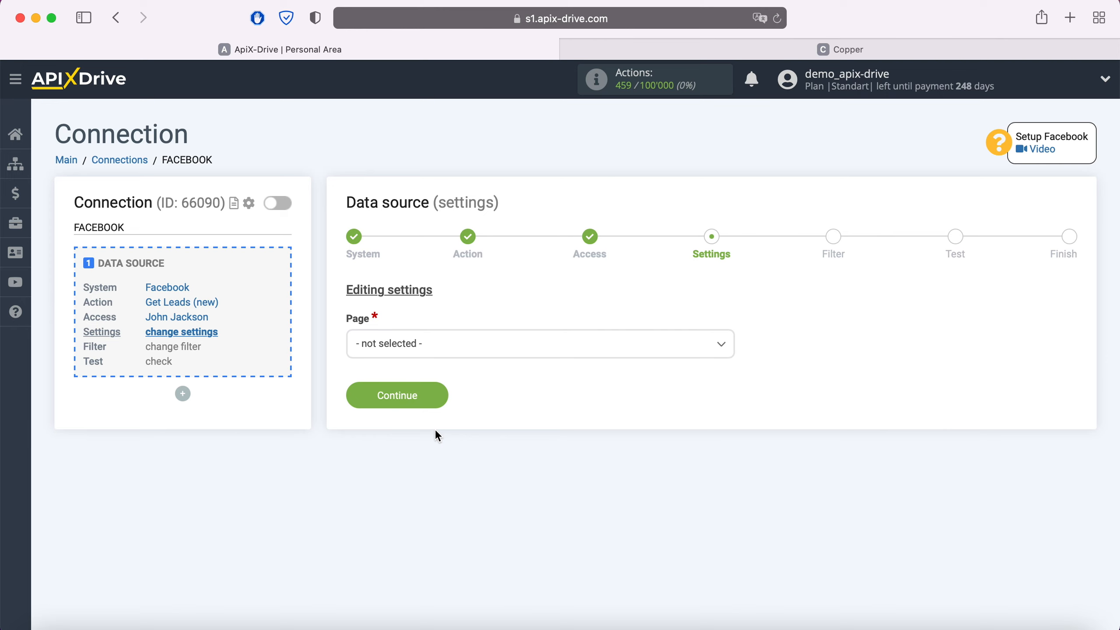
Use page FB Leads Forms with only the FB Lead Form 20.05.2021 form selected
left_click(462, 347)
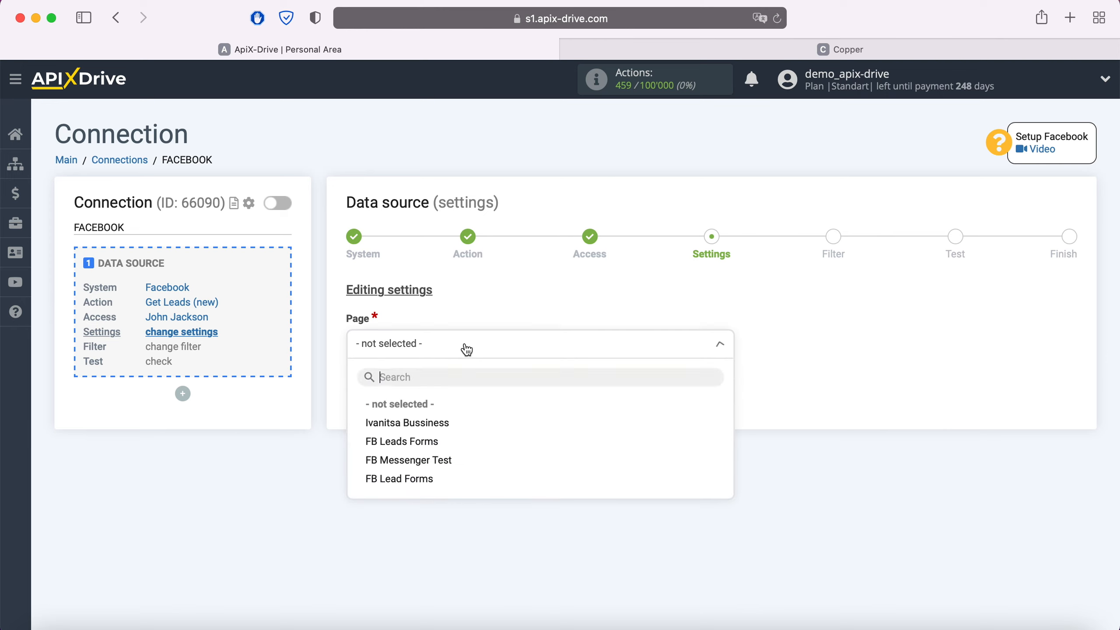
left_click(434, 442)
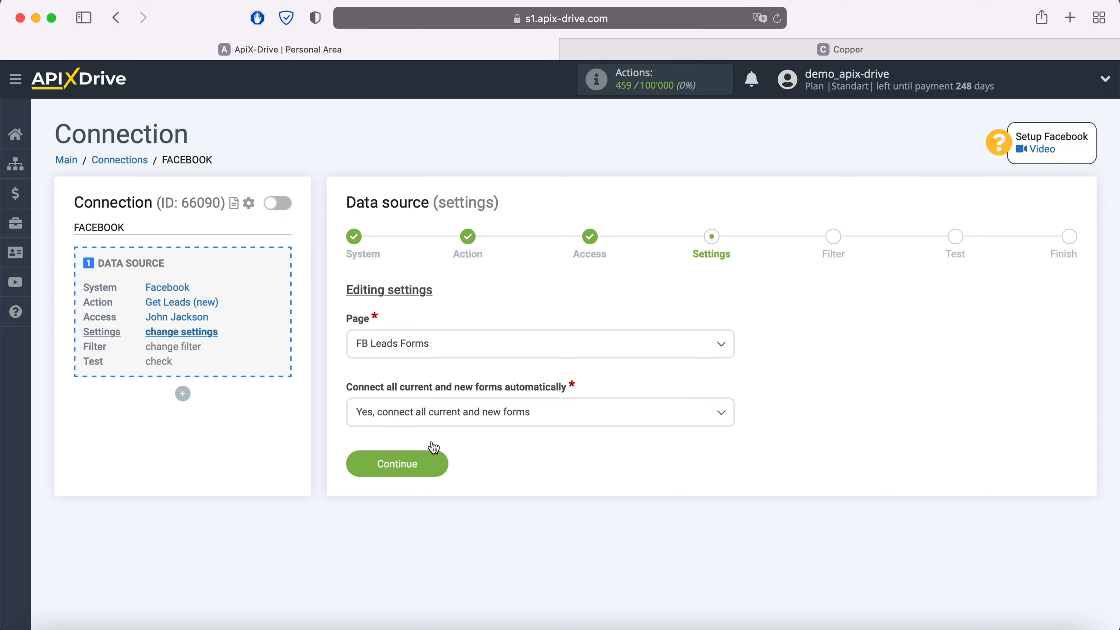
left_click(593, 417)
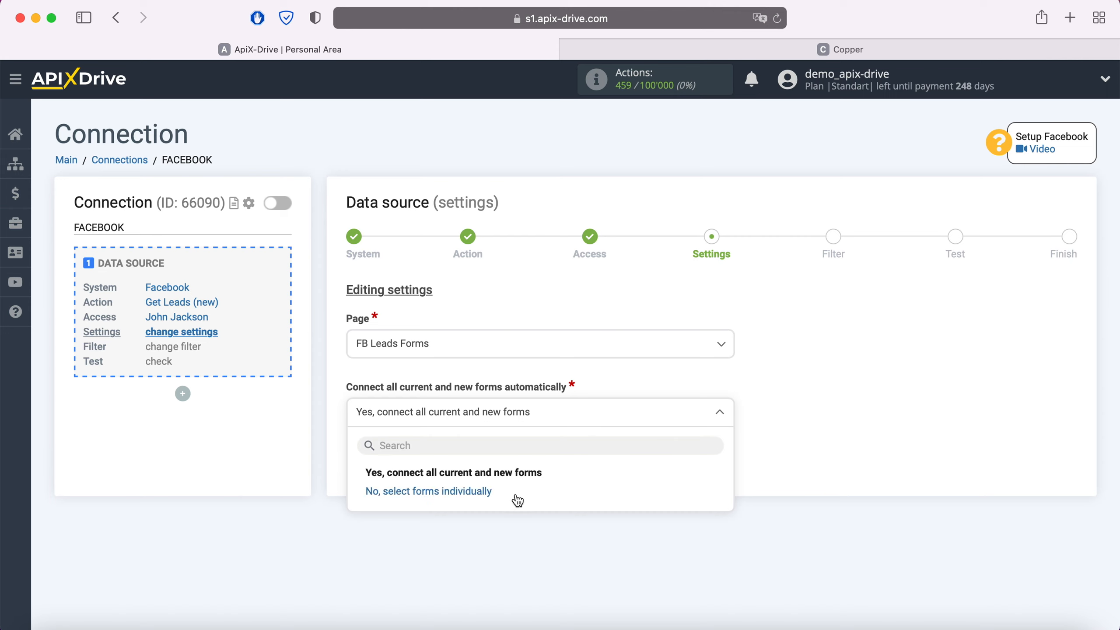
left_click(518, 500)
left_click(352, 473)
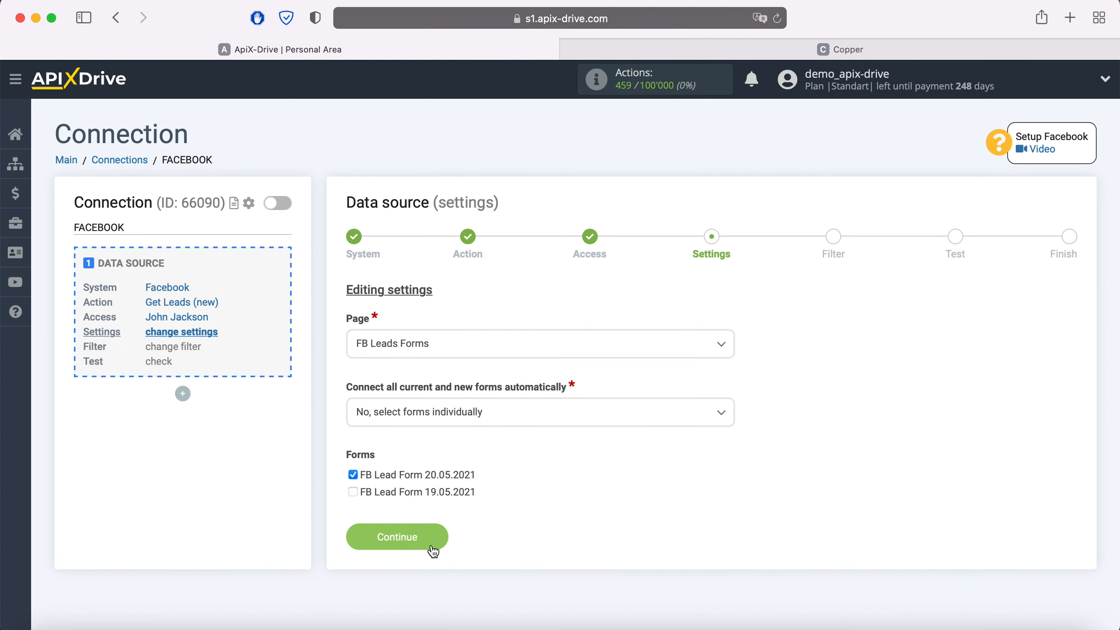
left_click(433, 547)
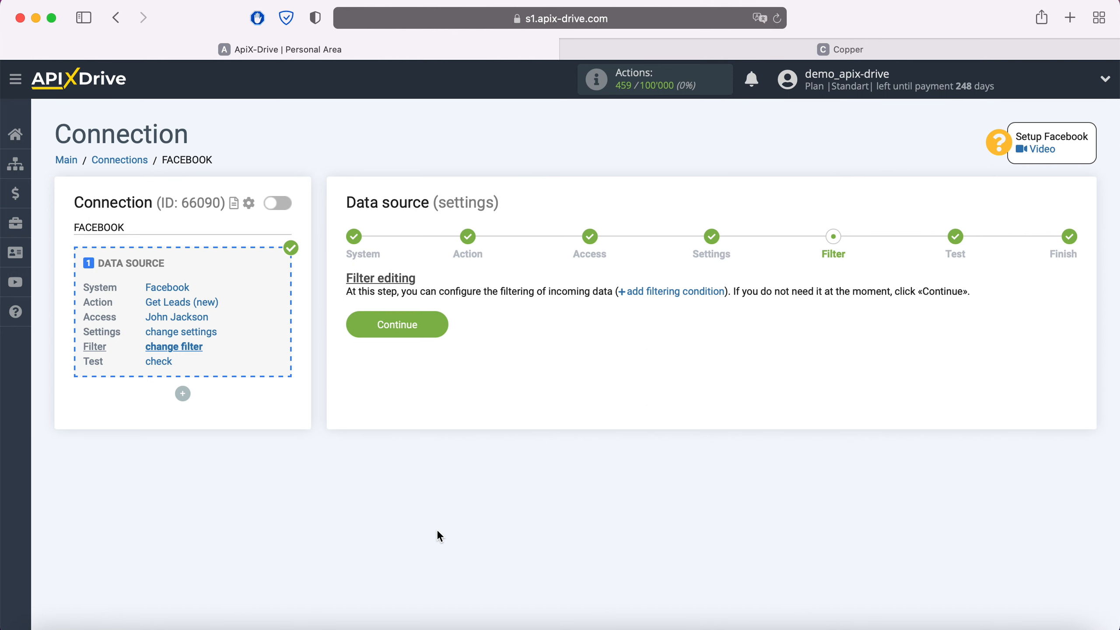
Skip filtering, review the sample lead data and finish the Facebook source setup
left_click(438, 324)
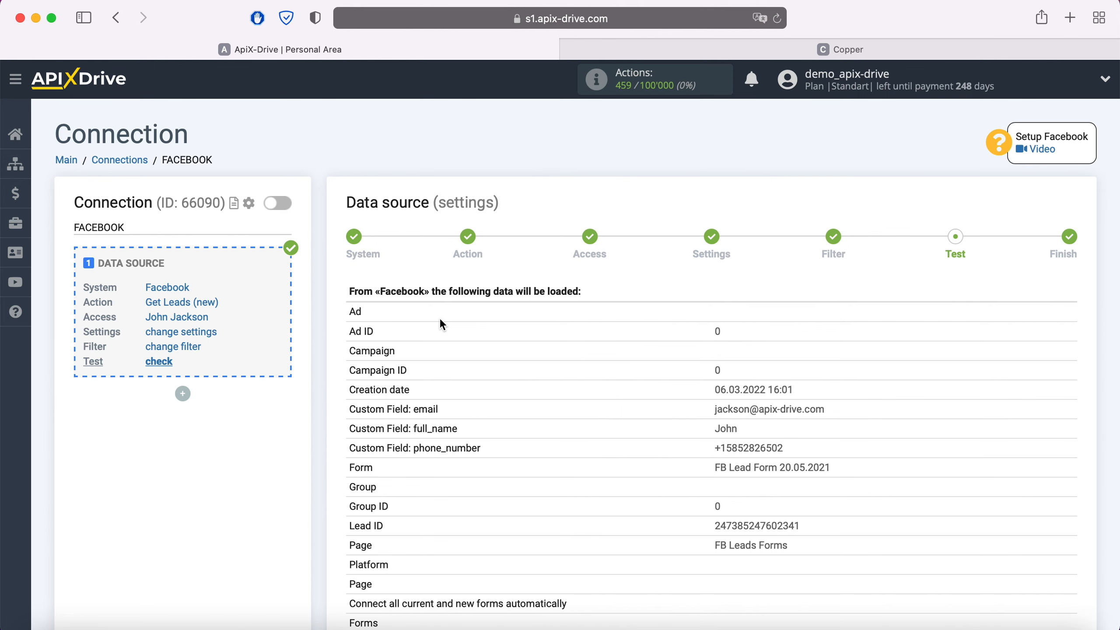
scroll(441, 321, "down", 3)
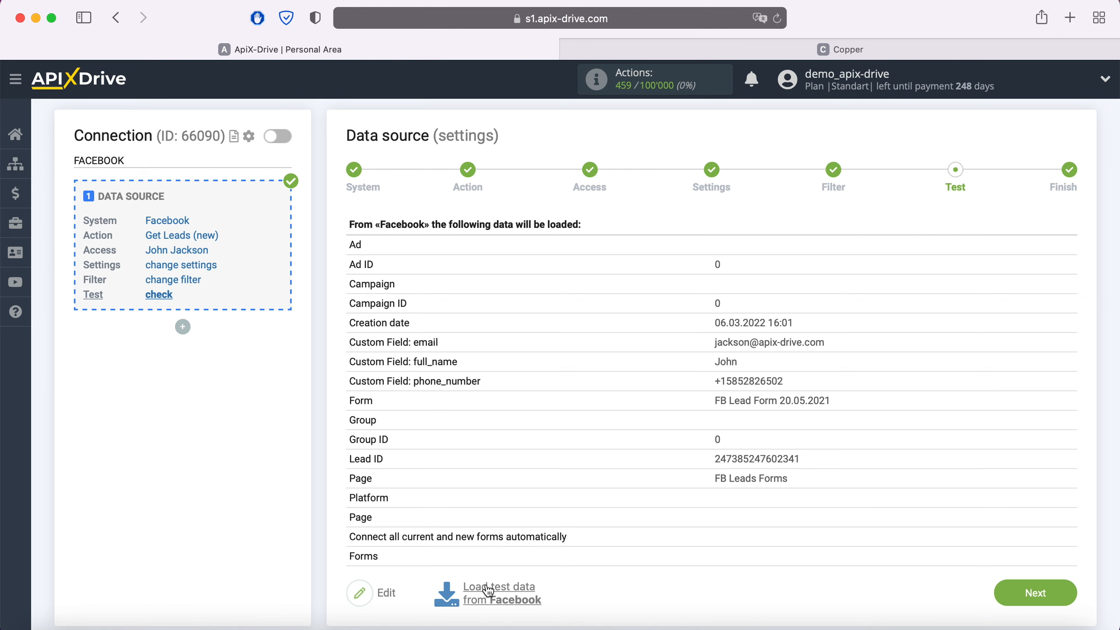
left_click(1058, 591)
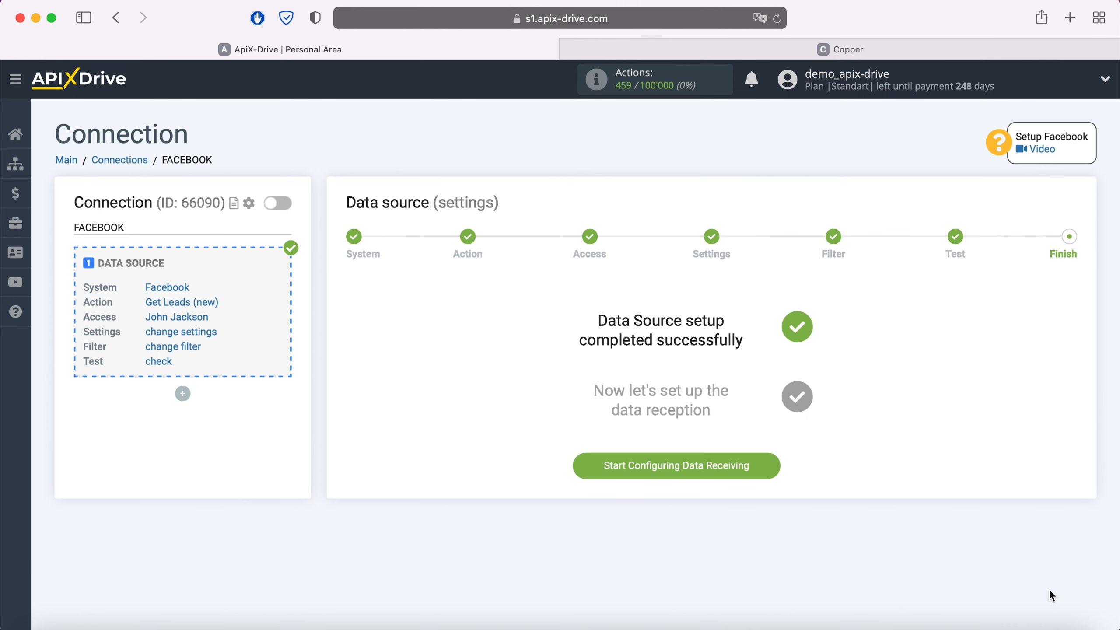
Set Copper as the data destination system
left_click(764, 460)
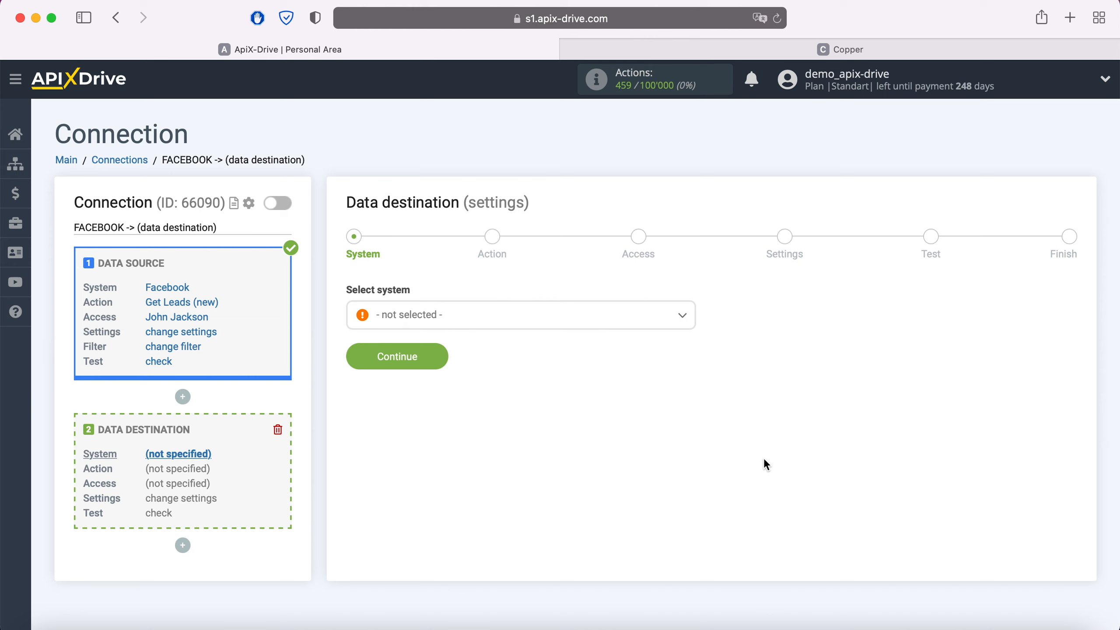
left_click(573, 324)
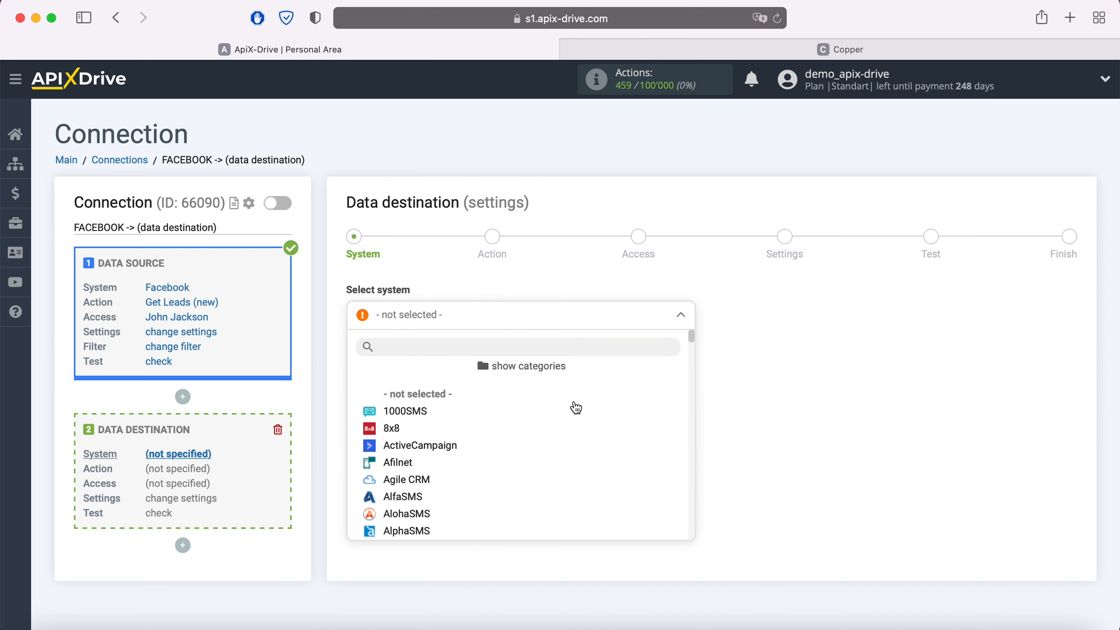
scroll(573, 407, "down", 10)
scroll(573, 407, "down", 5)
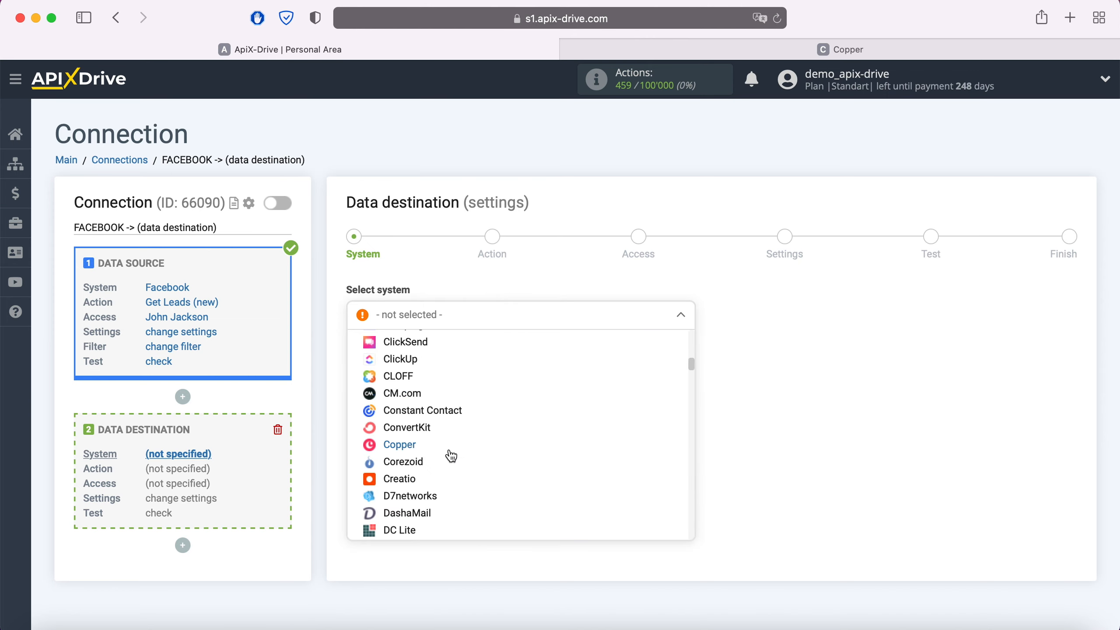
left_click(414, 447)
left_click(440, 360)
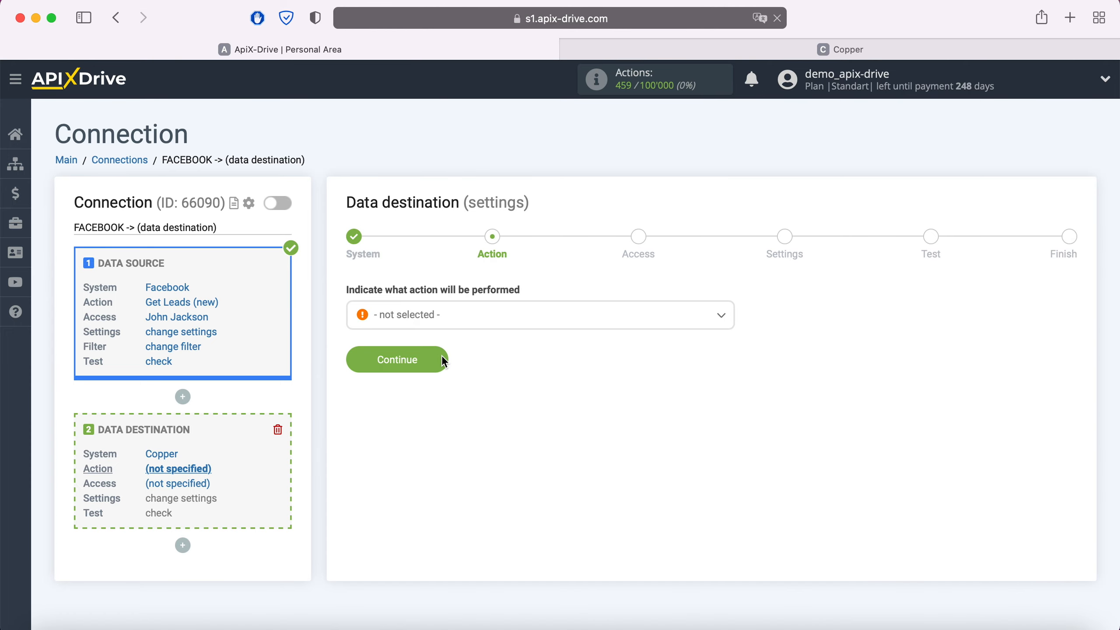
Choose Create Lead as the Copper action
left_click(466, 317)
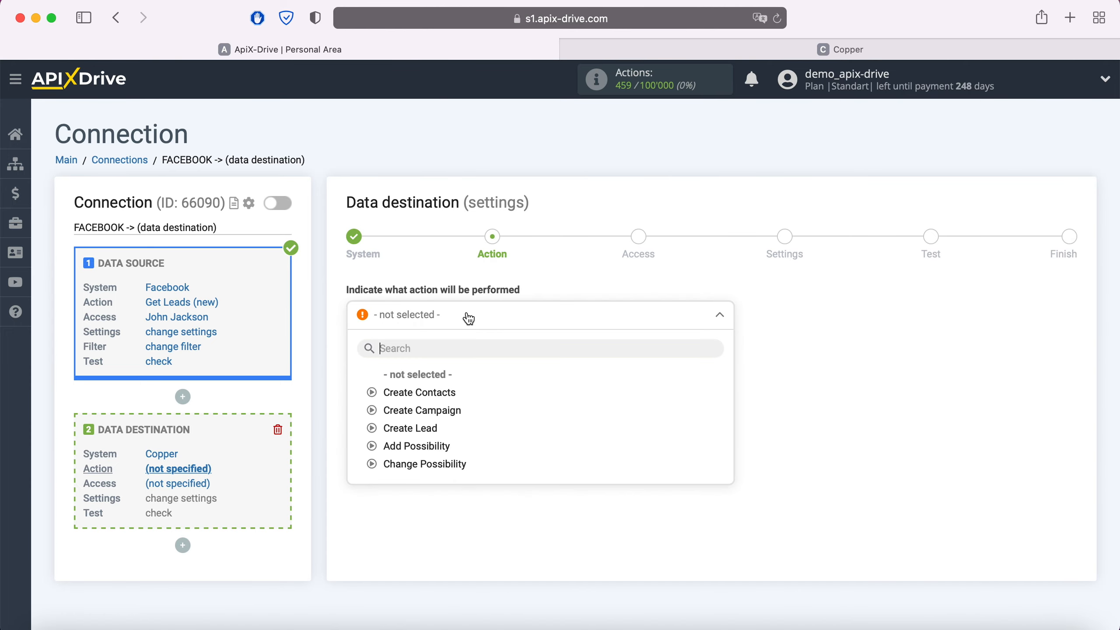
left_click(425, 427)
left_click(441, 366)
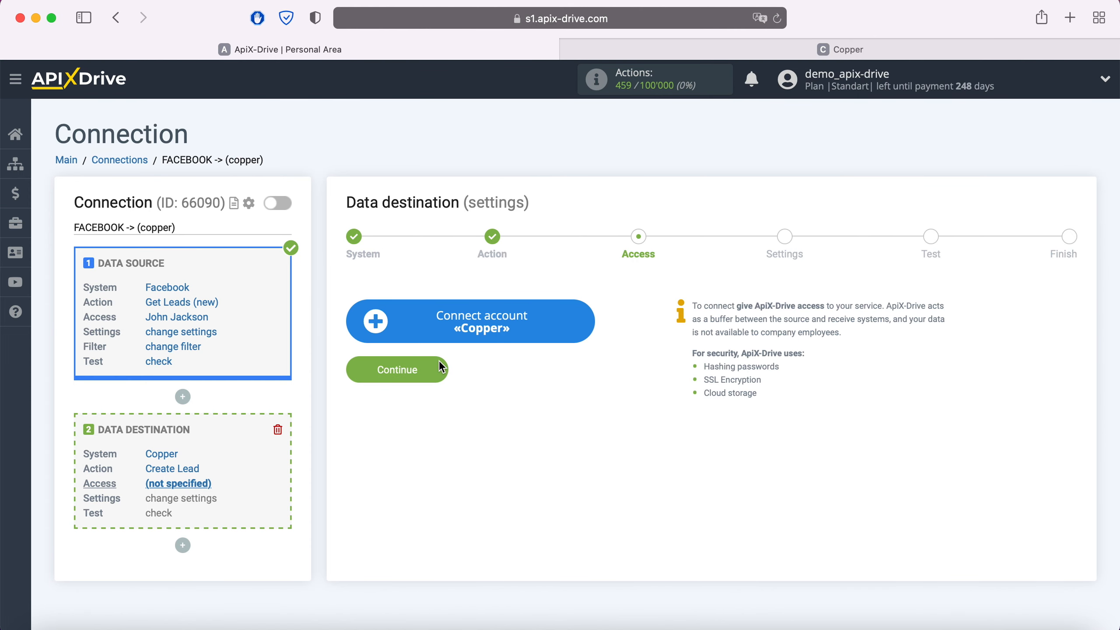
Begin adding a Copper account by entering its login e-mail, then switch to the Copper dashboard
left_click(585, 321)
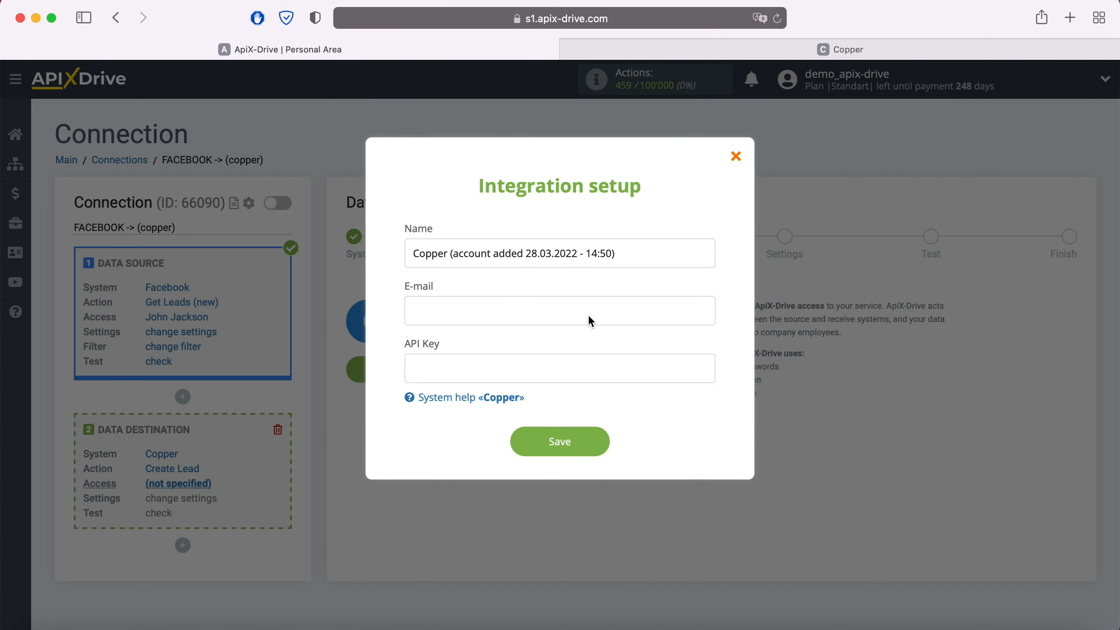
left_click(537, 313)
left_click(470, 372)
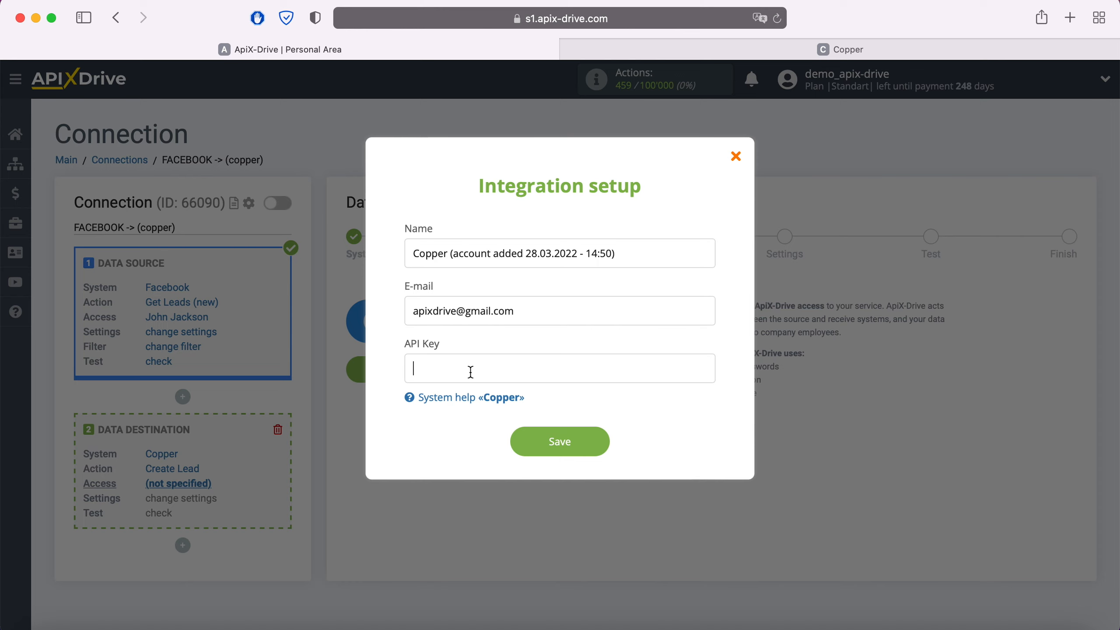
left_click(836, 49)
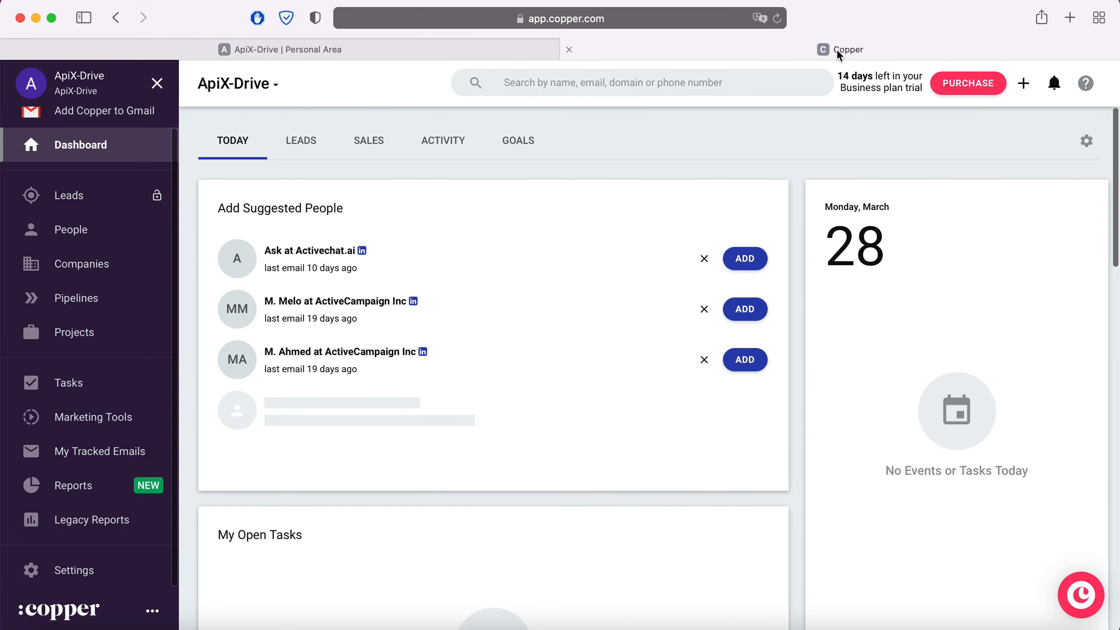
Generate a new API key under Copper's Settings > Integrations > API Keys and copy it
left_click(65, 569)
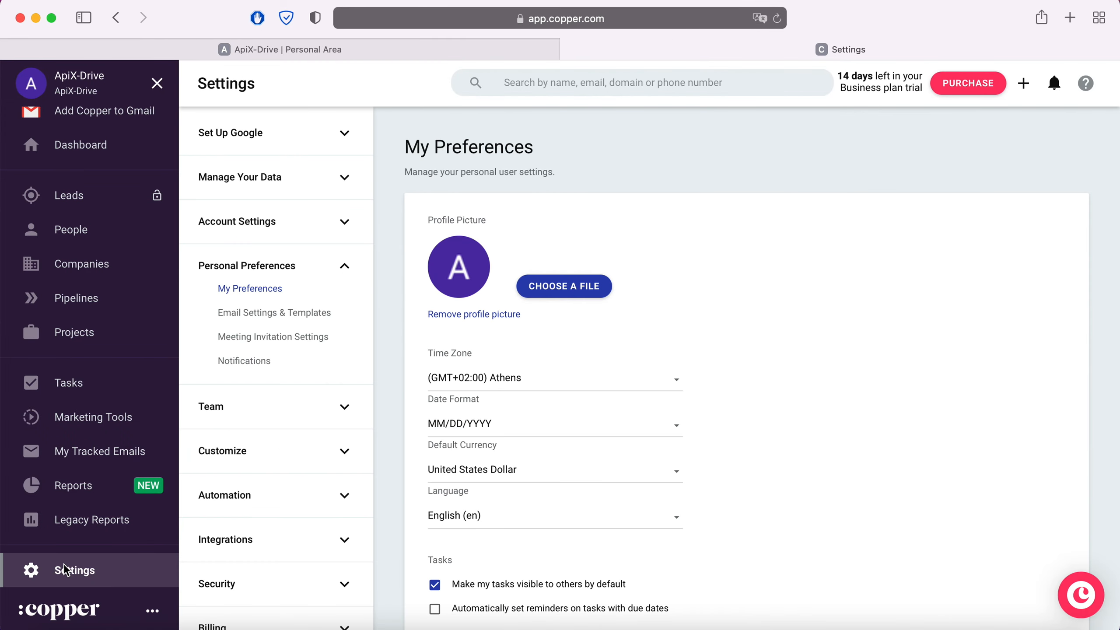
left_click(281, 543)
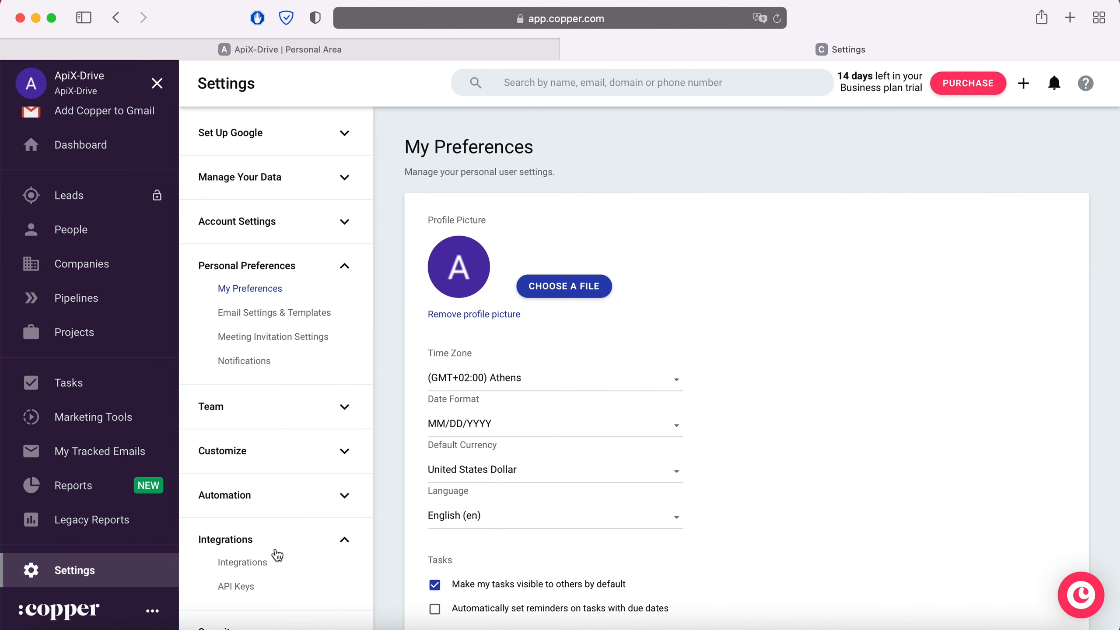
left_click(243, 591)
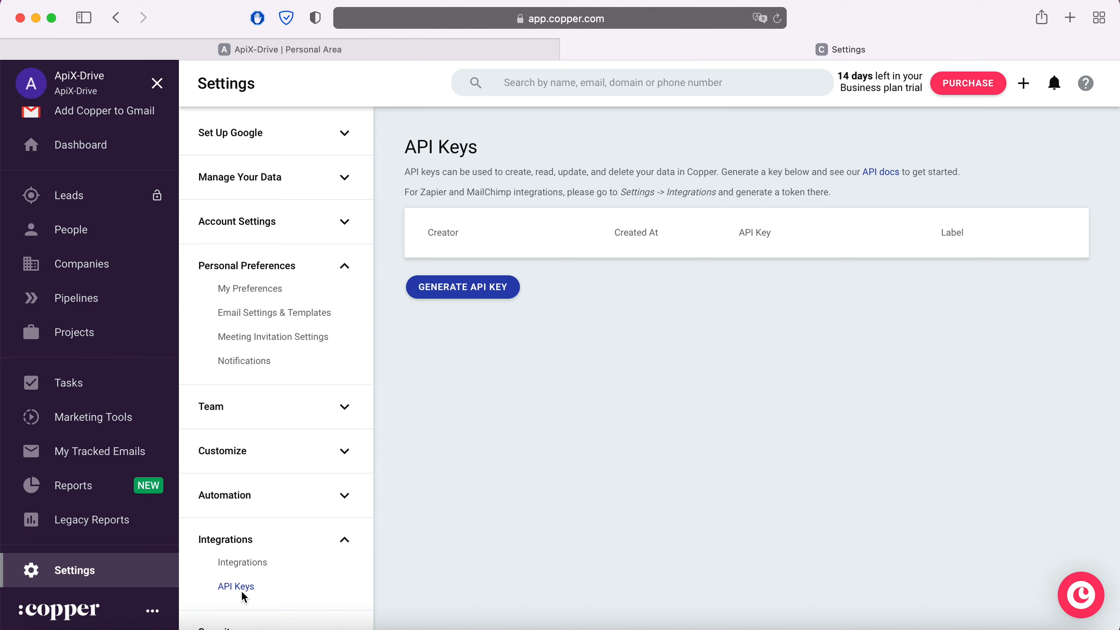
left_click(482, 287)
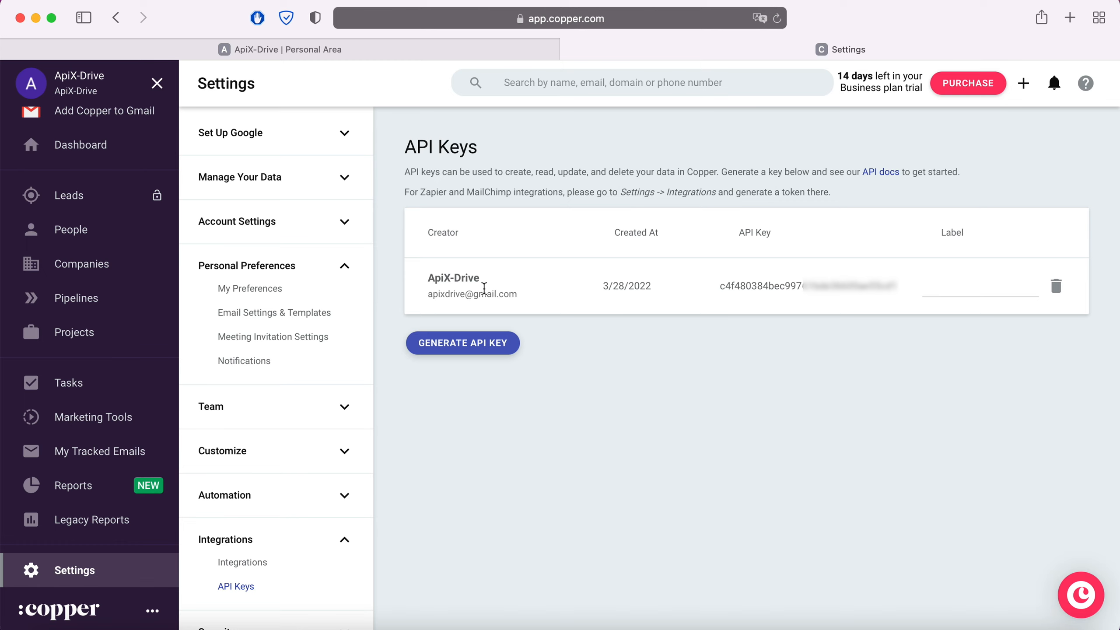
left_click_drag(718, 285, 899, 285)
right_click(873, 289)
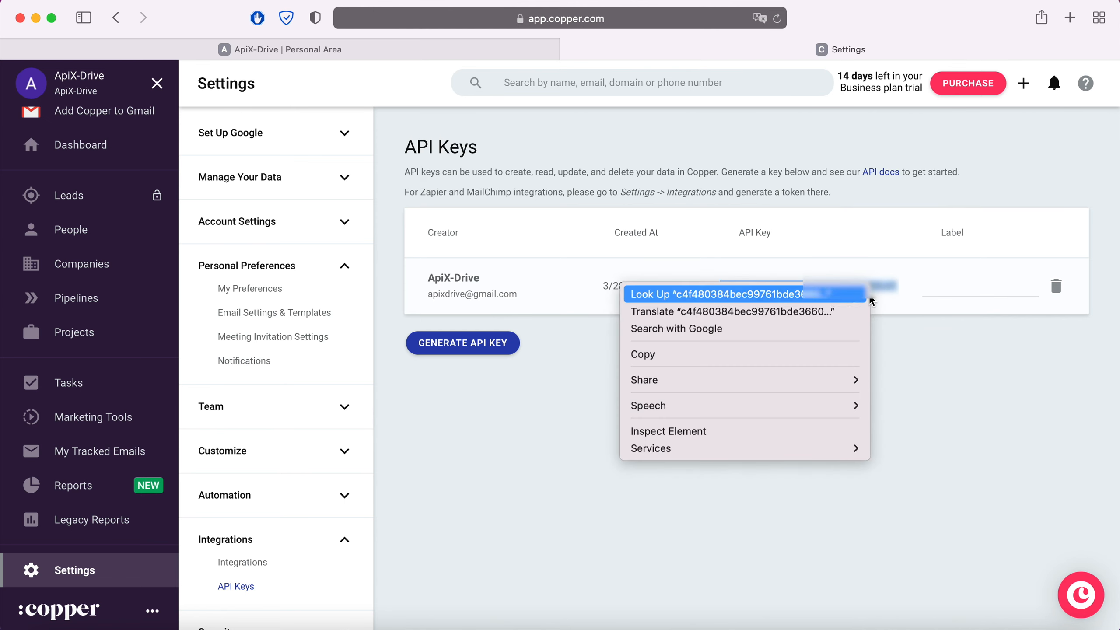
left_click(793, 352)
Paste the copied API key into ApiX-Drive's Copper integration setup and save it
left_click(337, 49)
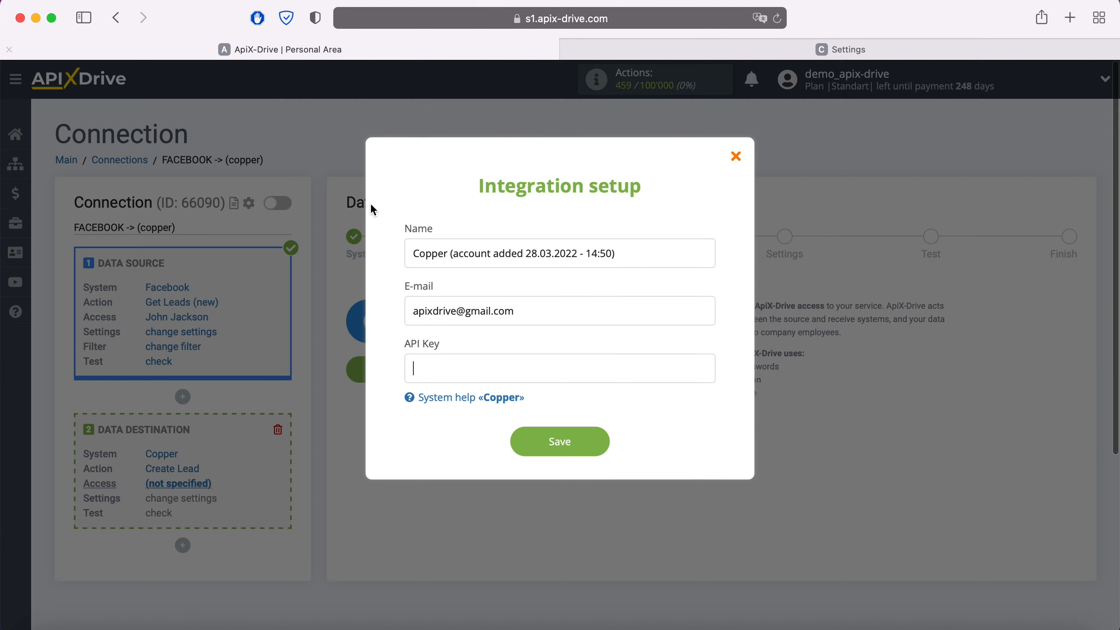
right_click(452, 369)
left_click(484, 408)
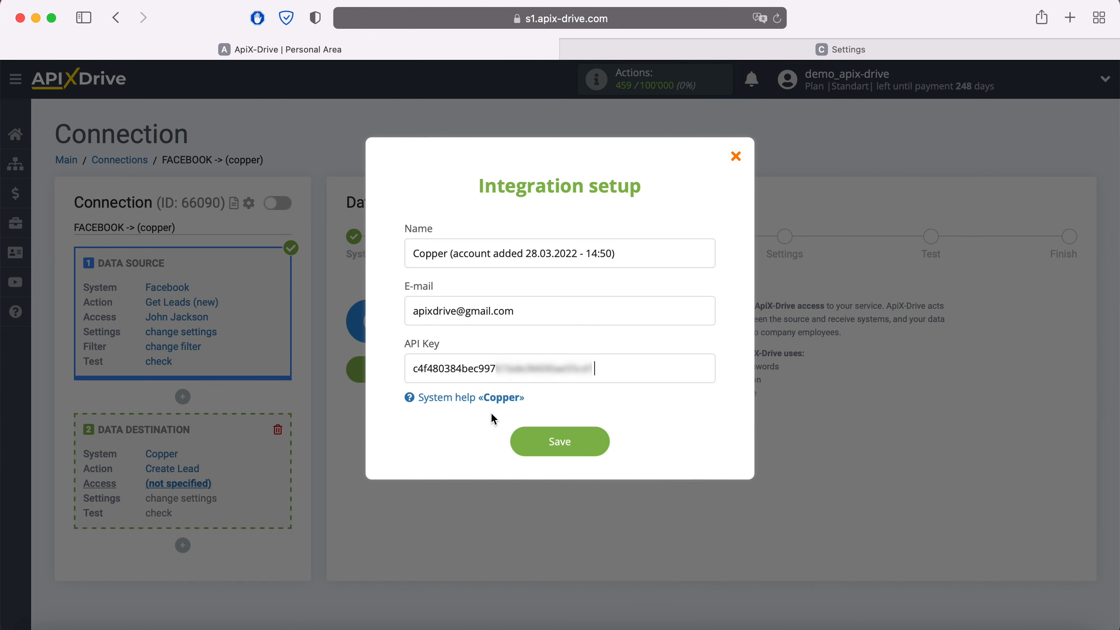
left_click(598, 440)
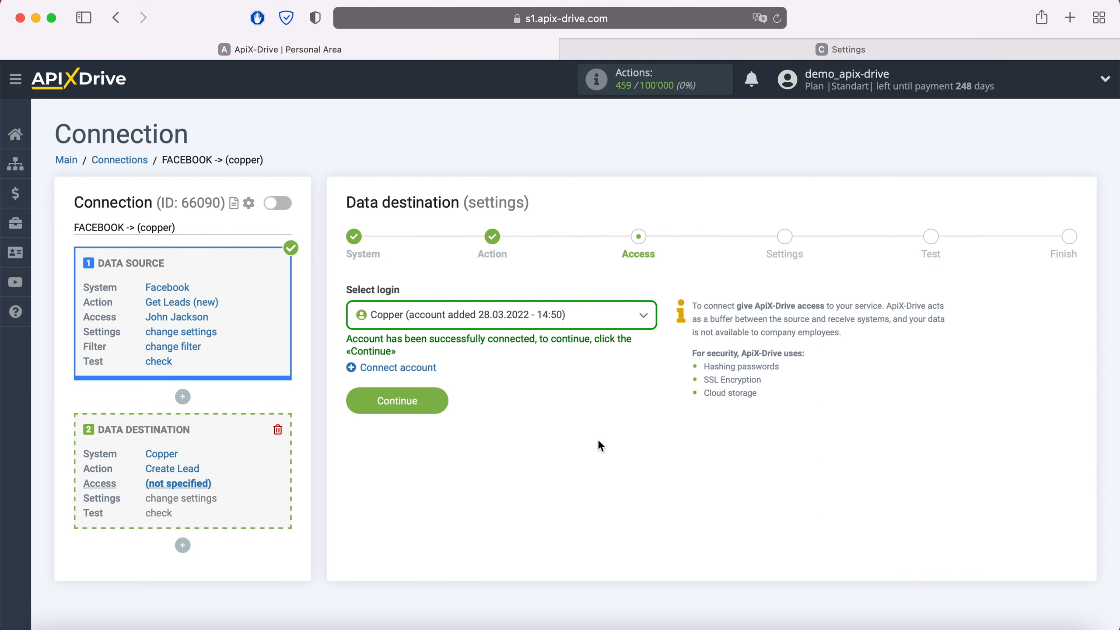
Select the new Copper account as the destination login
left_click(595, 314)
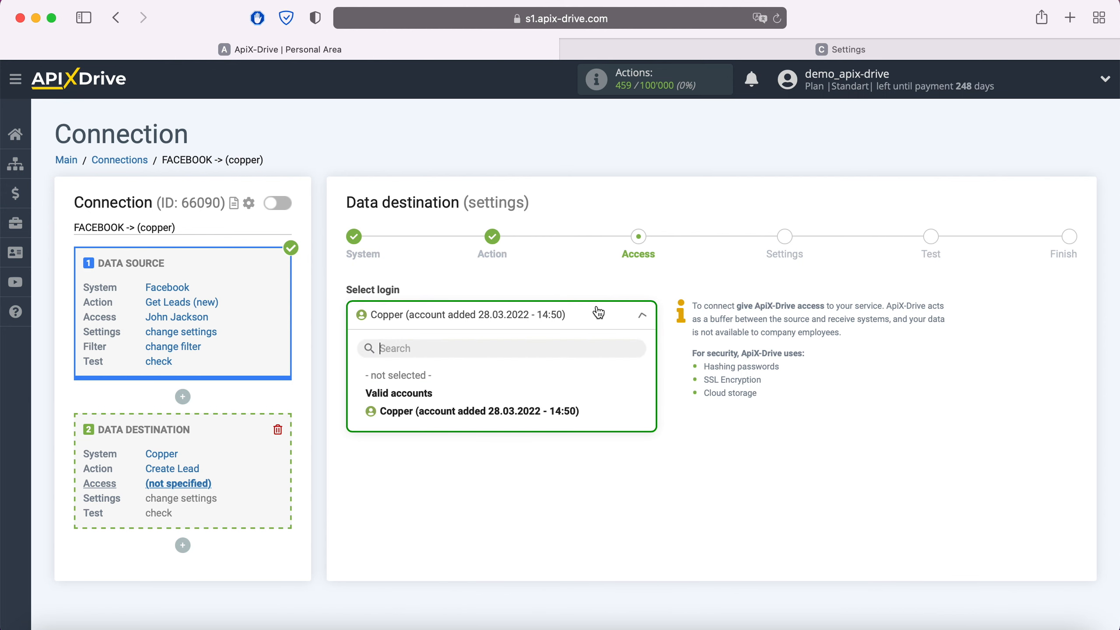
left_click(522, 408)
left_click(434, 400)
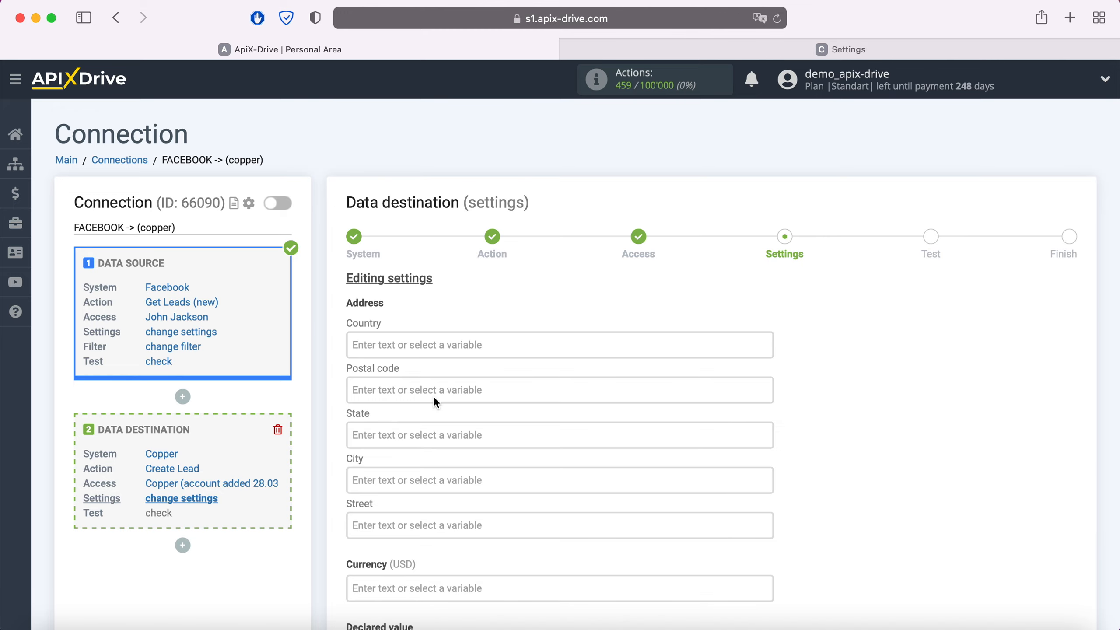
Fill Details with 'New Lead from Facebook' followed by the lead creation date variable
scroll(433, 396, "down", 5)
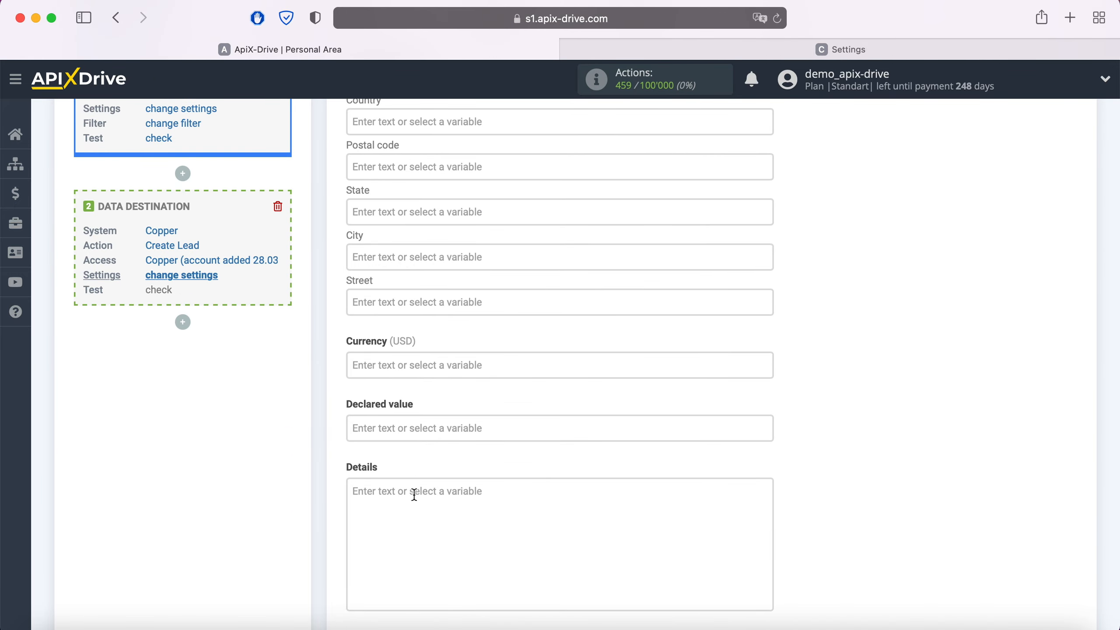
left_click(414, 494)
scroll(415, 496, "down", 7)
scroll(635, 473, "down", 3)
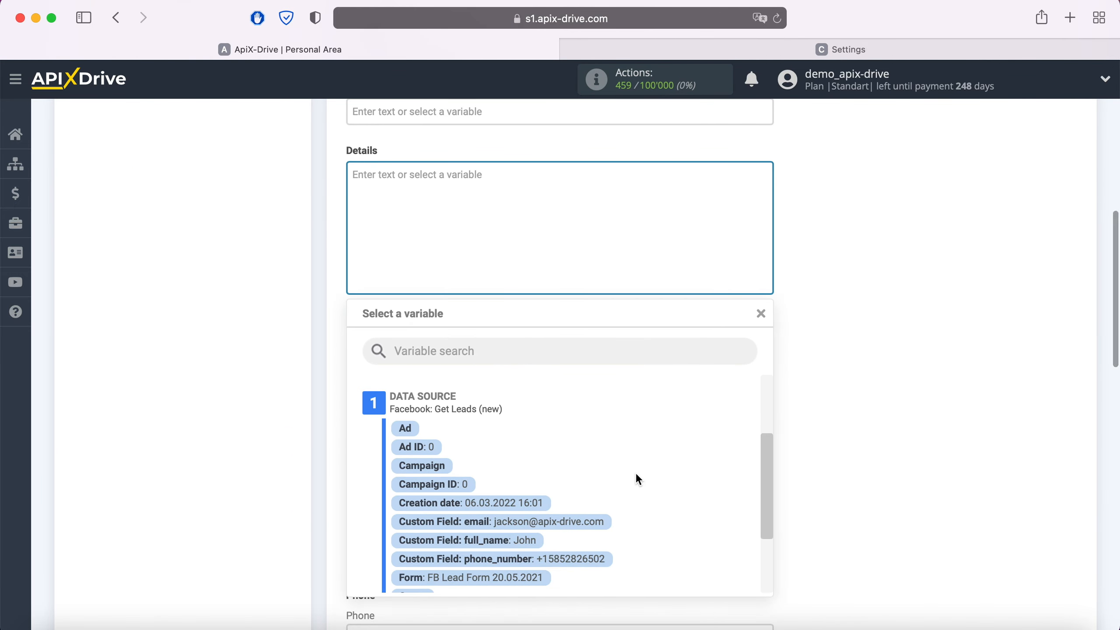
left_click(514, 507)
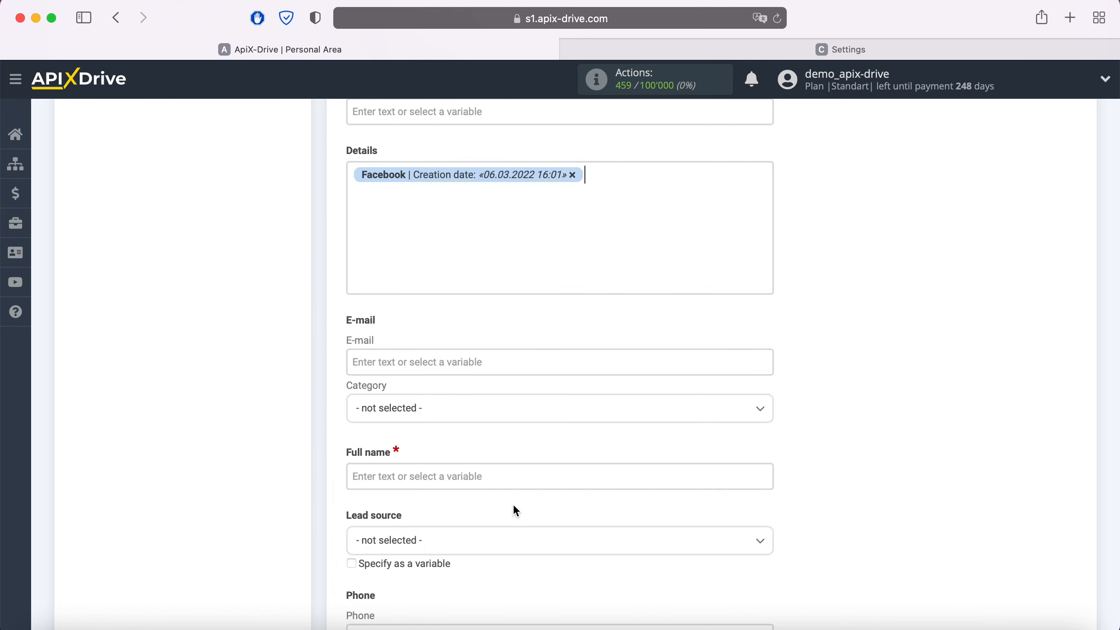
left_click(396, 281)
type("New Lead")
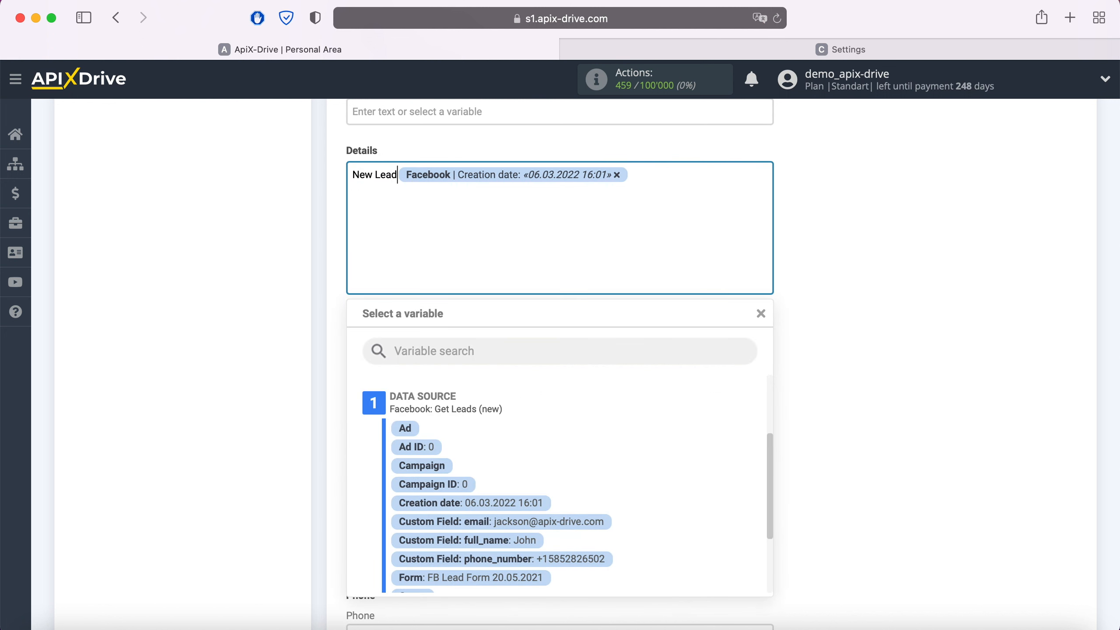
type(" from Facebook")
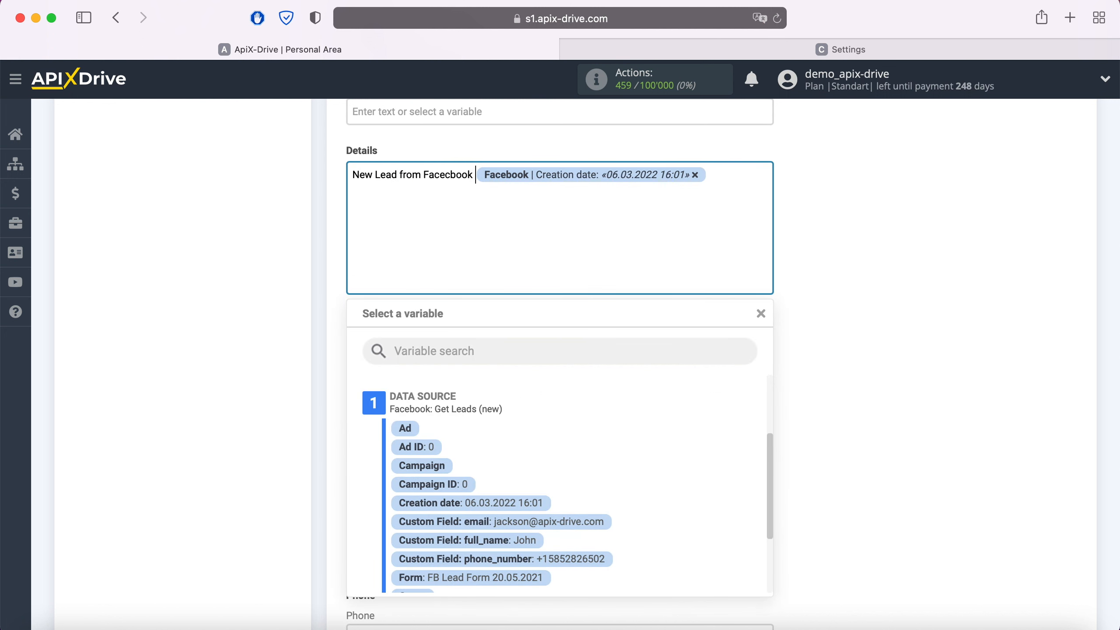
Add 'Form' and 'Page' lines to Details, each followed by its Facebook variable
left_click(731, 173)
key("Return")
type("Form")
scroll(722, 450, "down", 3)
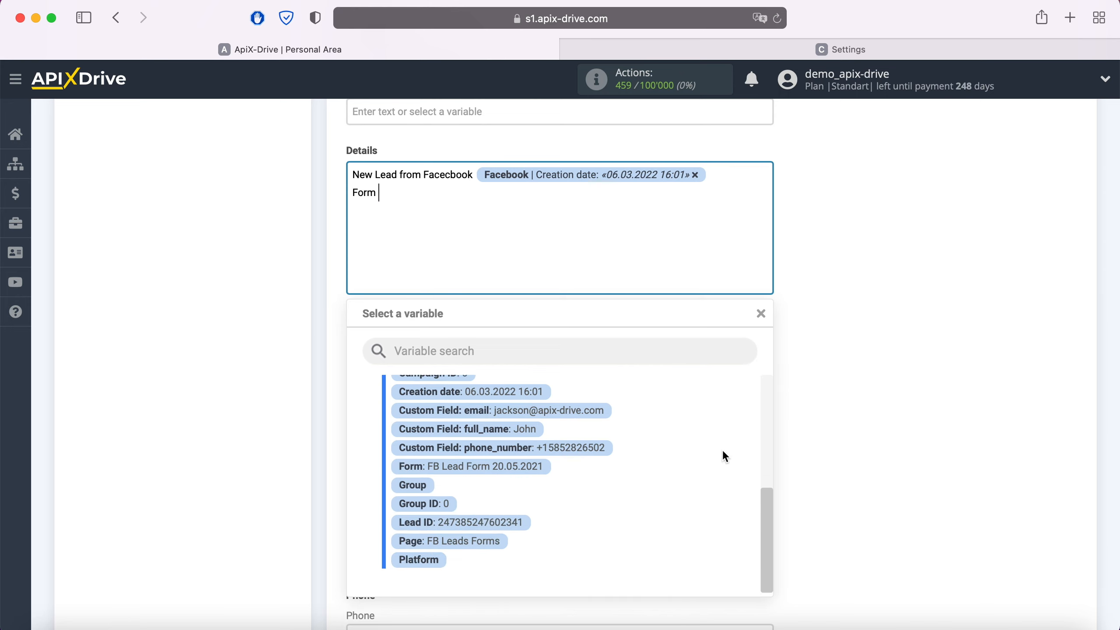
left_click(512, 467)
key("Return")
type("Page")
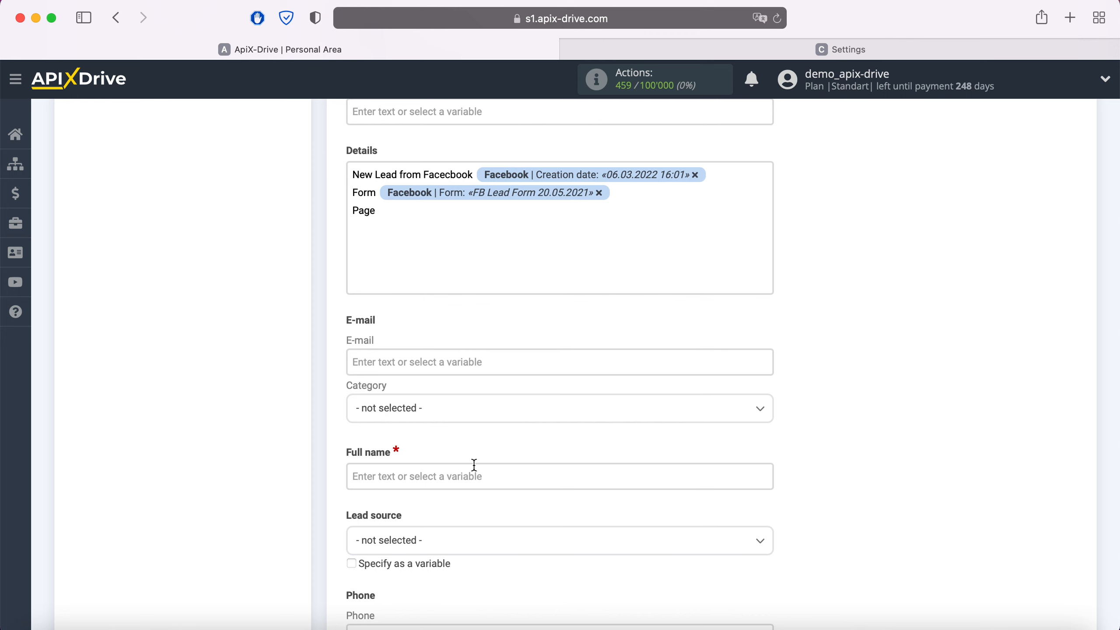
left_click(415, 214)
scroll(550, 403, "down", 1)
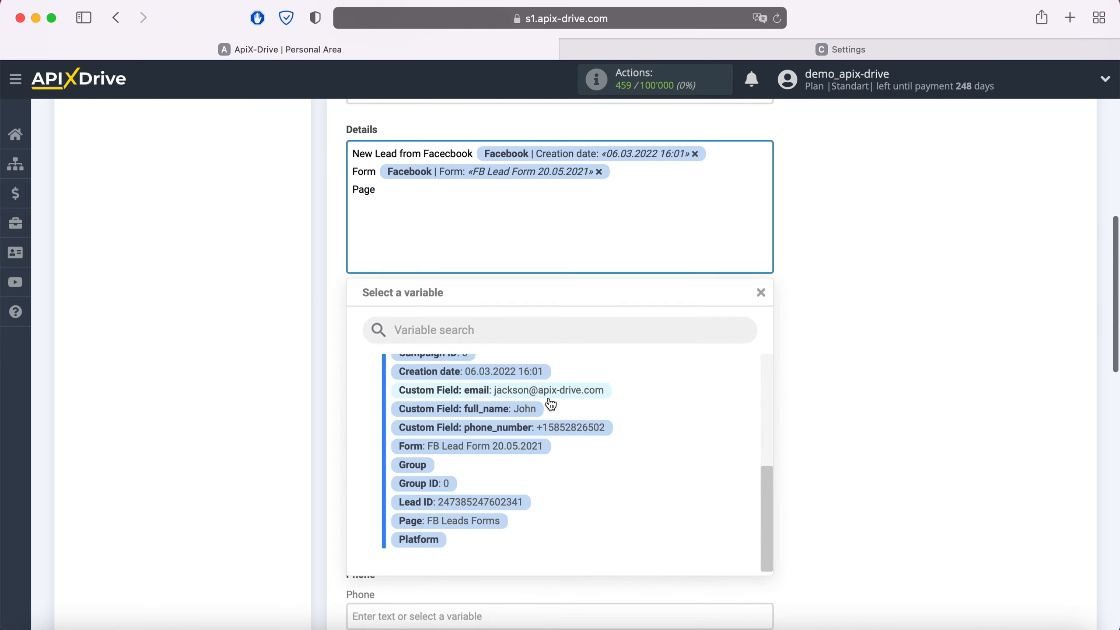
left_click(485, 521)
Map the Facebook email custom field to the lead's e-mail with category Work
left_click(452, 343)
scroll(546, 377, "down", 5)
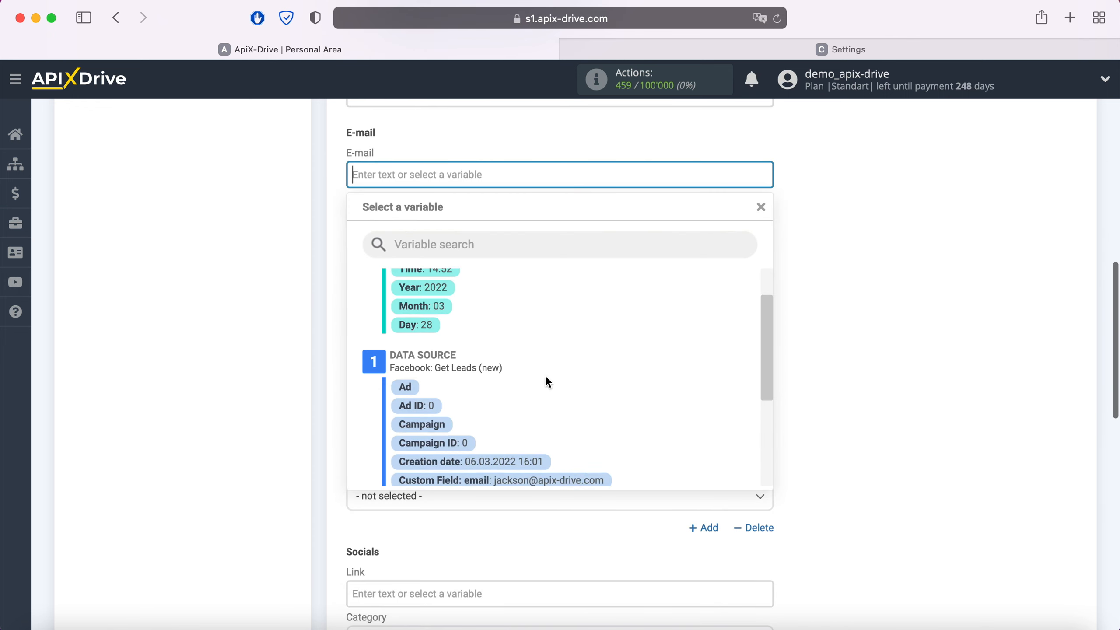
left_click(543, 403)
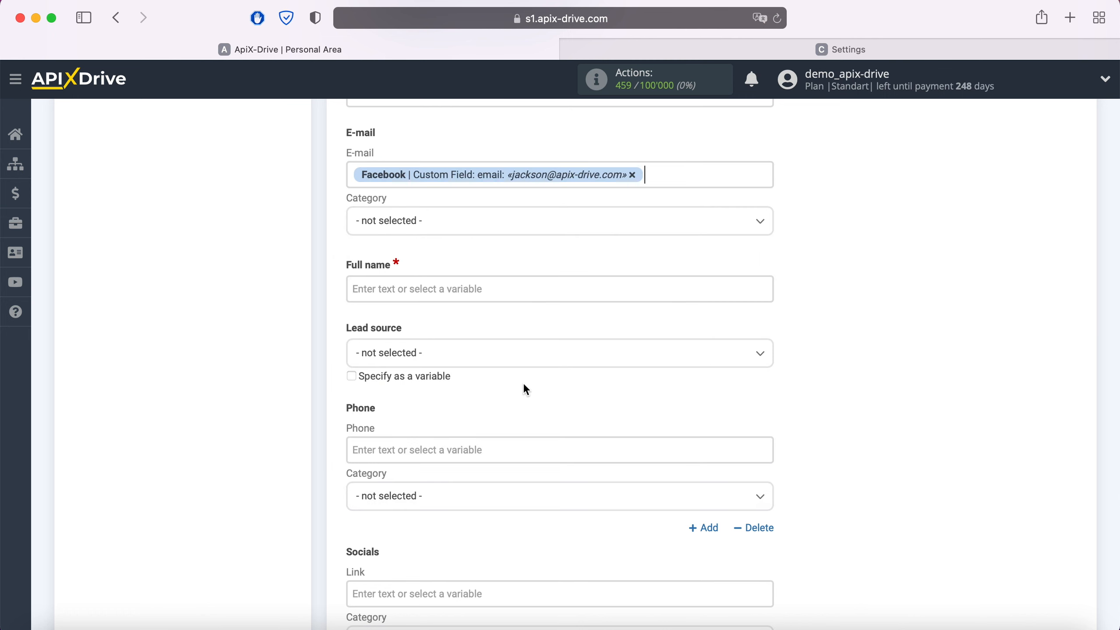
left_click(423, 221)
left_click(373, 270)
Map full_name to Full name and phone_number to Phone with category Work
left_click(413, 289)
scroll(584, 348, "down", 3)
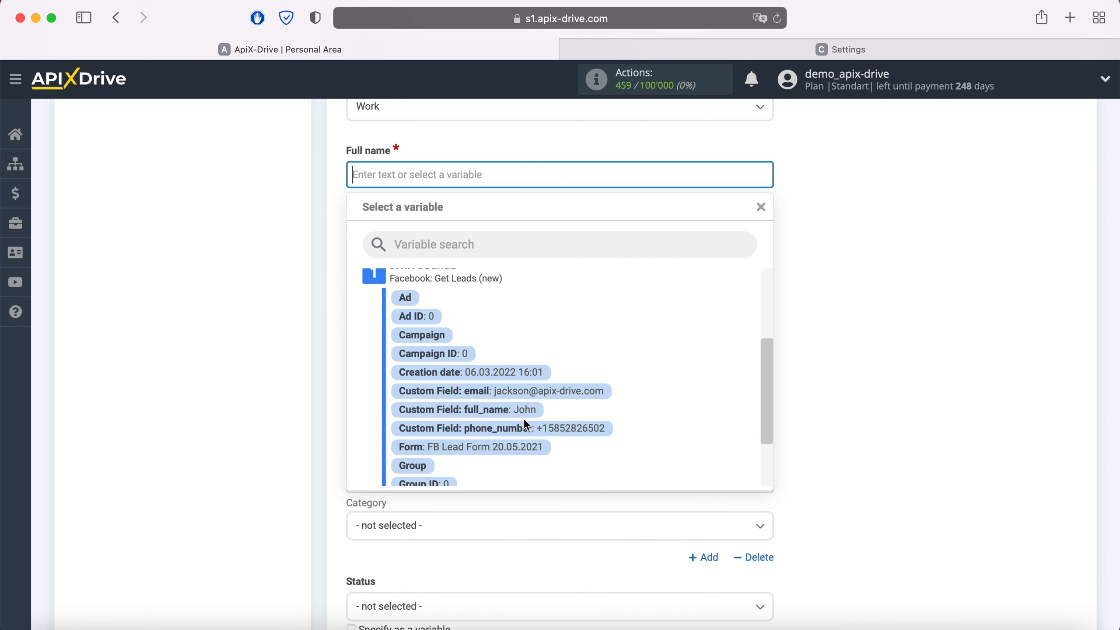
left_click(507, 410)
left_click(412, 331)
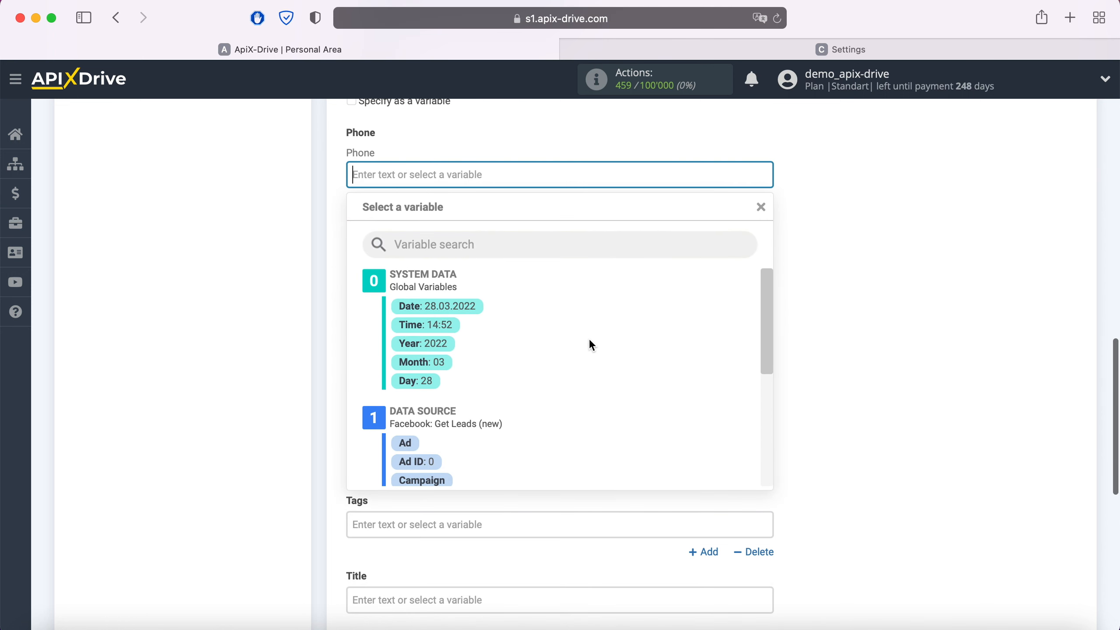
scroll(590, 342, "down", 5)
left_click(568, 439)
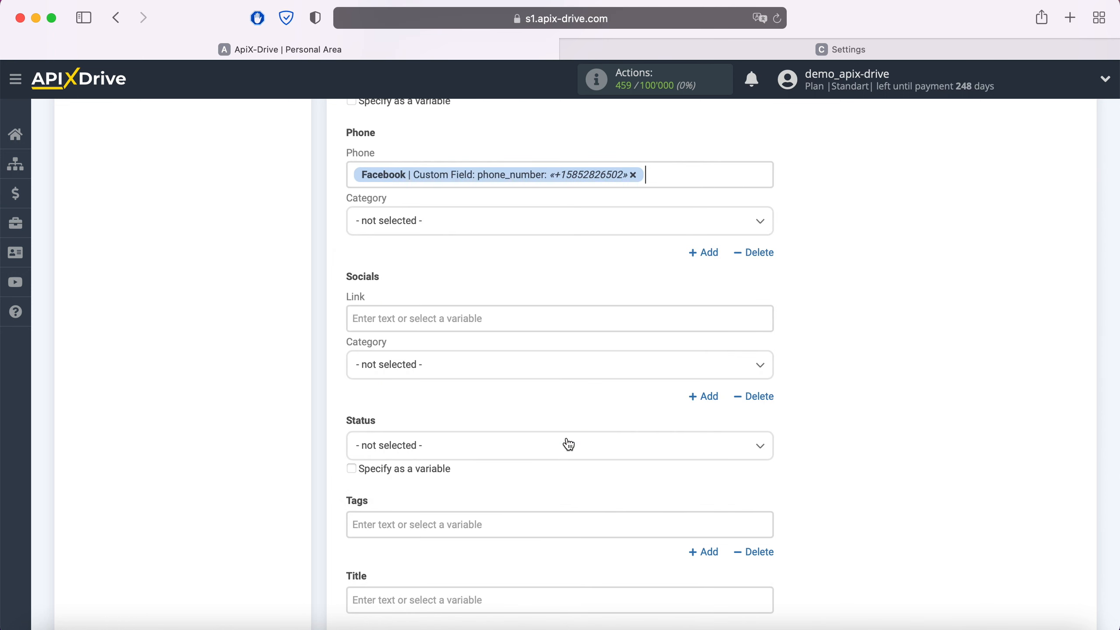
left_click(436, 225)
left_click(372, 273)
Set lead status to New and the title to 'New Lead' plus full_name
scroll(468, 279, "down", 3)
left_click(457, 335)
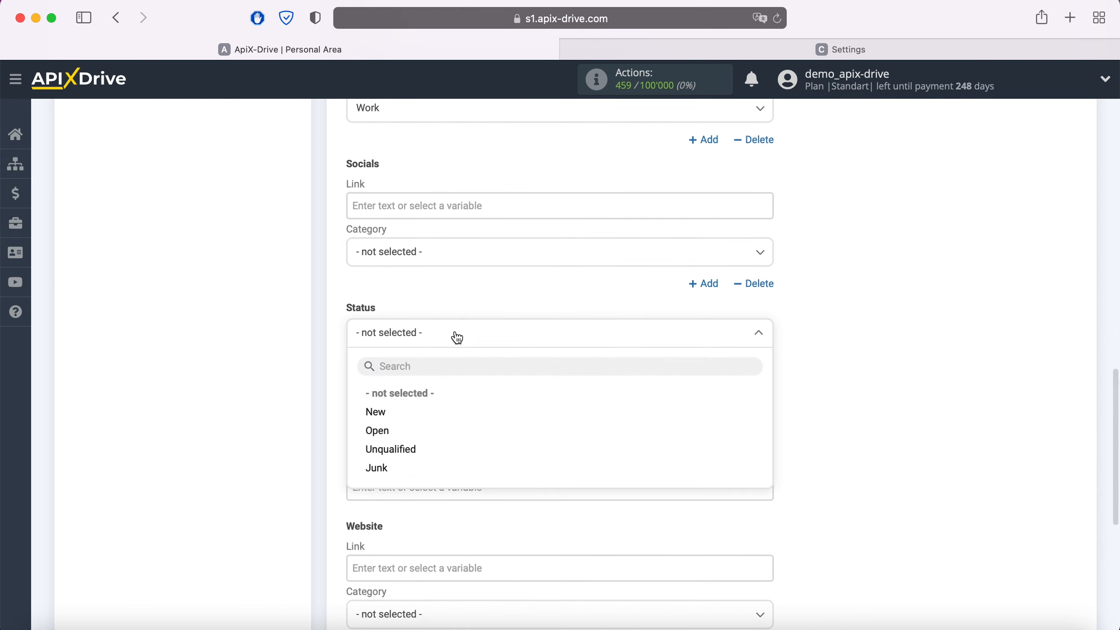
left_click(376, 412)
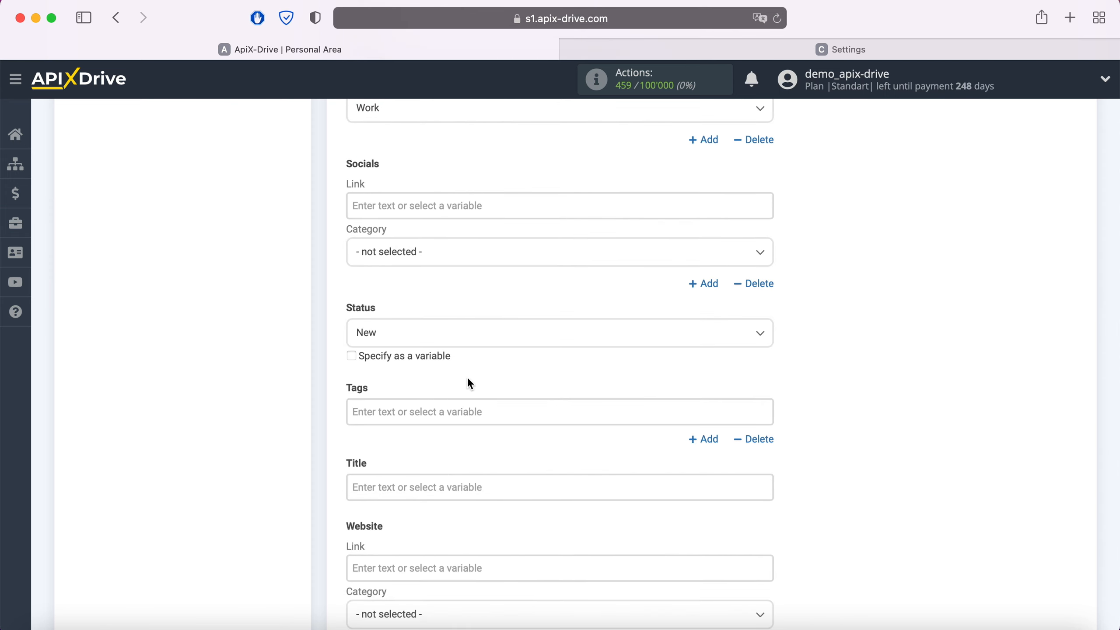
scroll(467, 383, "down", 3)
left_click(438, 355)
scroll(437, 354, "down", 4)
type("New Lead")
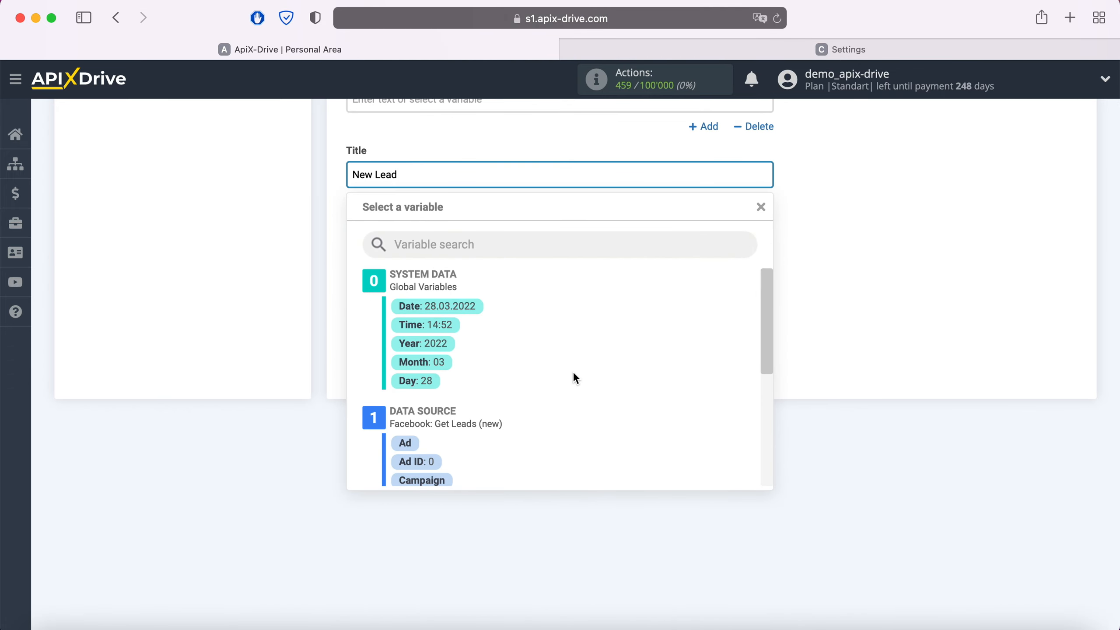
scroll(572, 371, "down", 5)
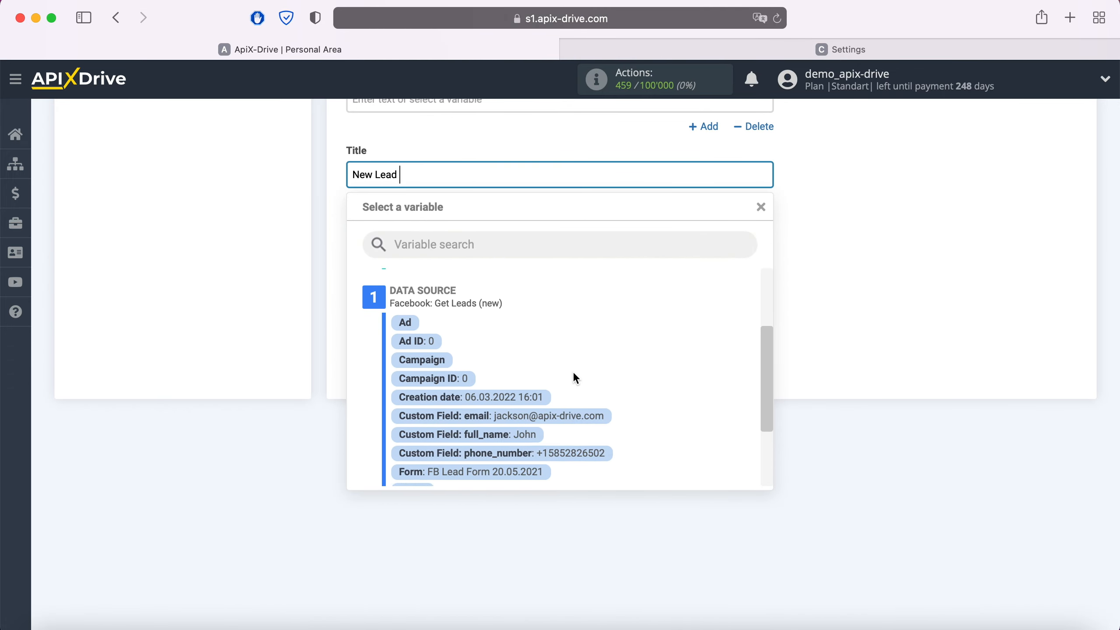
left_click(535, 420)
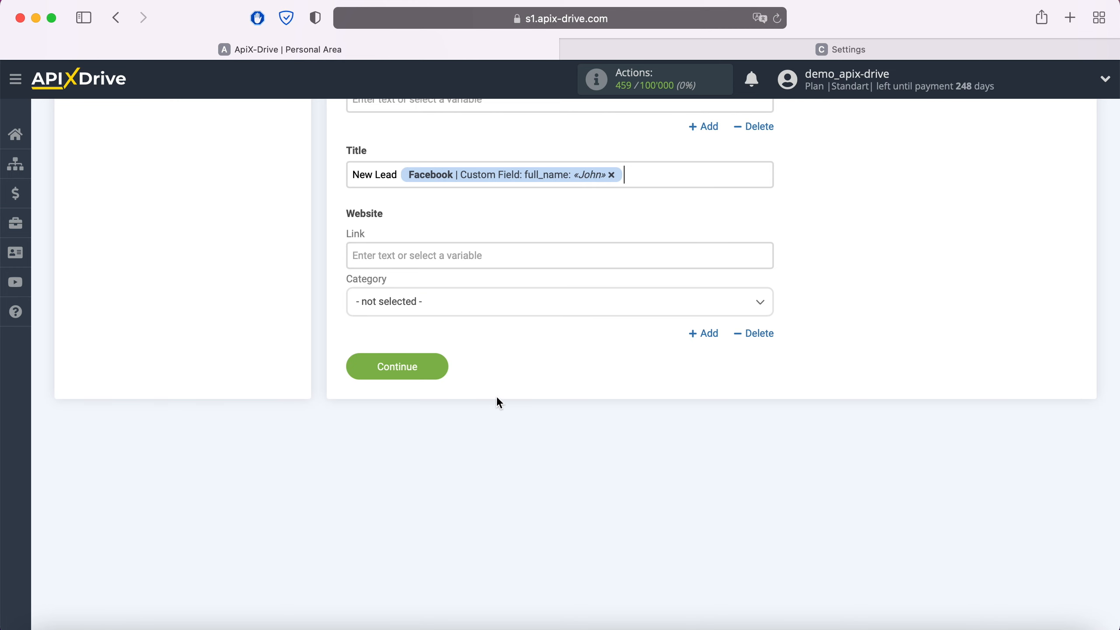
left_click(441, 366)
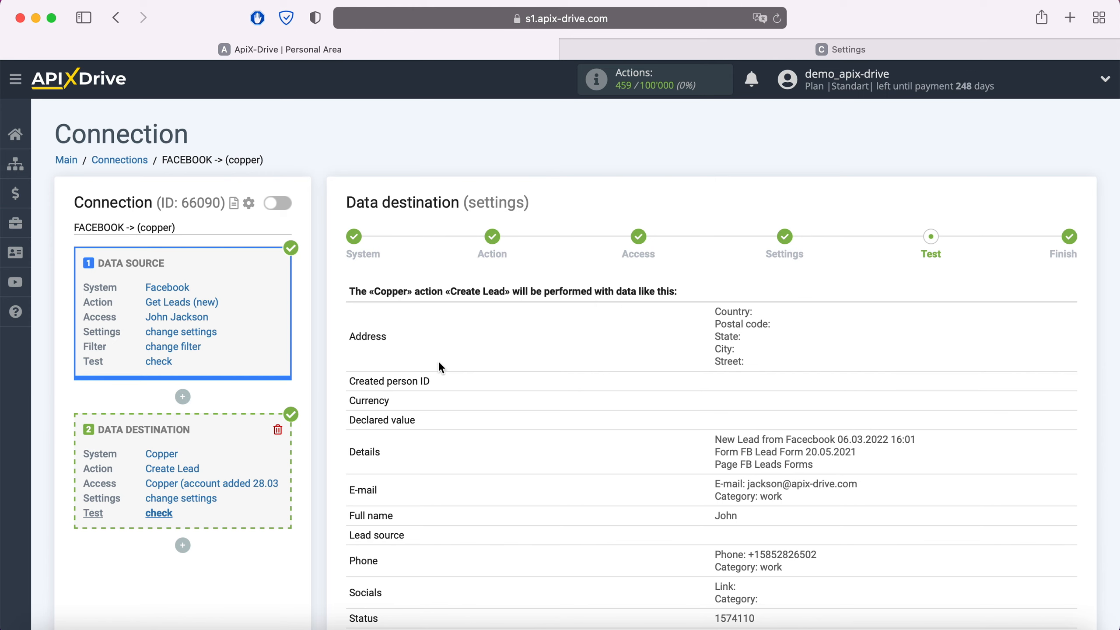
Send the test lead data from ApiX-Drive's Test step to Copper
scroll(438, 361, "down", 5)
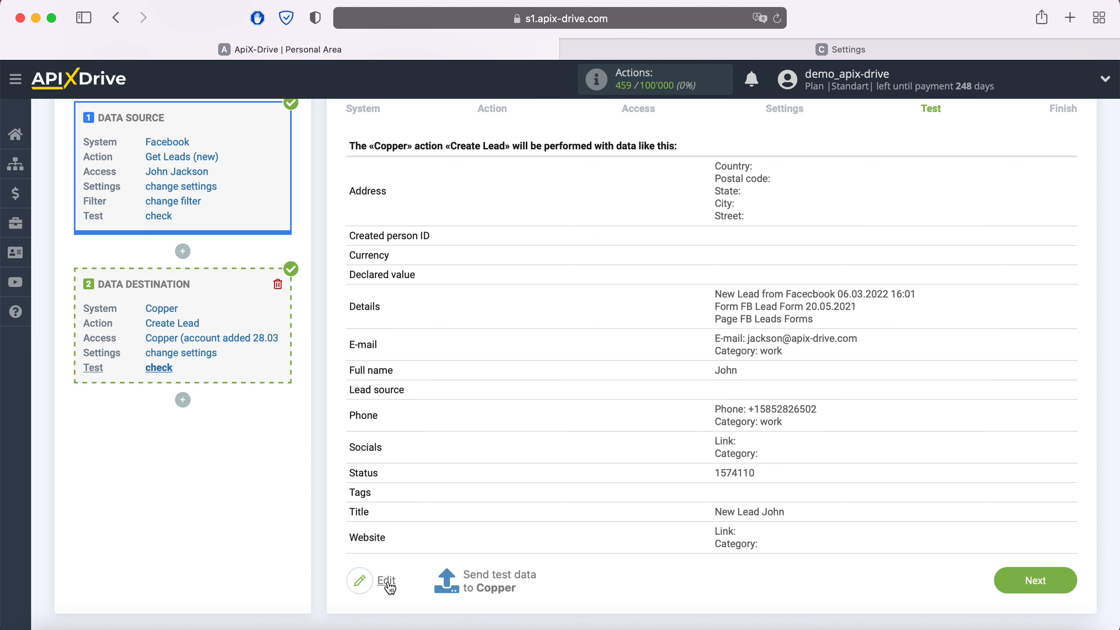
left_click(493, 573)
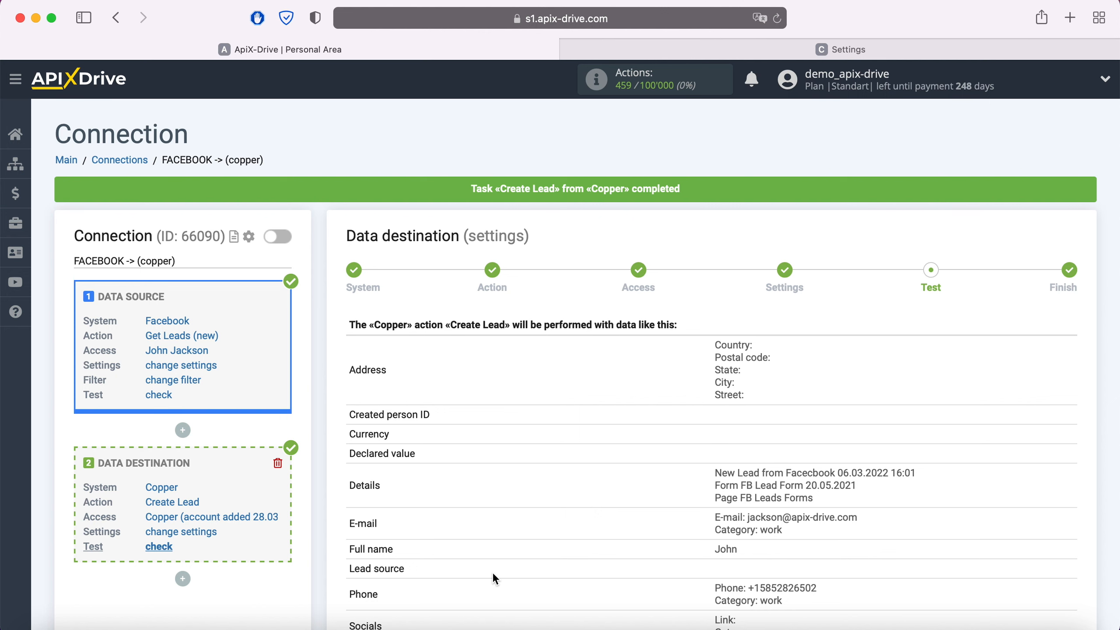
left_click(824, 44)
Open the new lead in Copper's Leads list and review its e-mail, phone and description
left_click(81, 203)
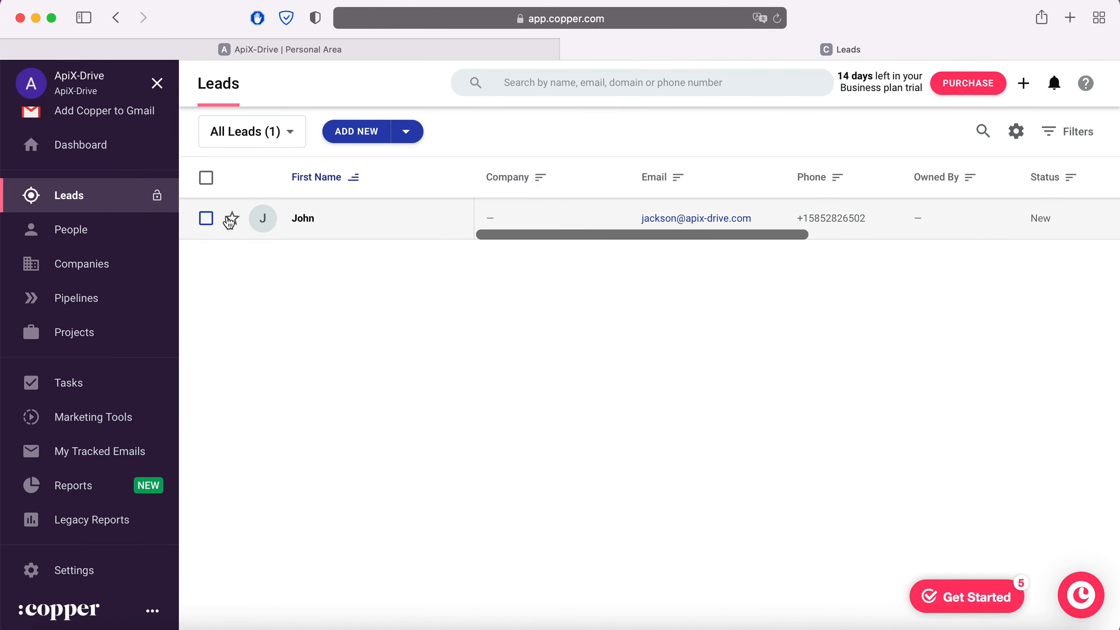
left_click(304, 219)
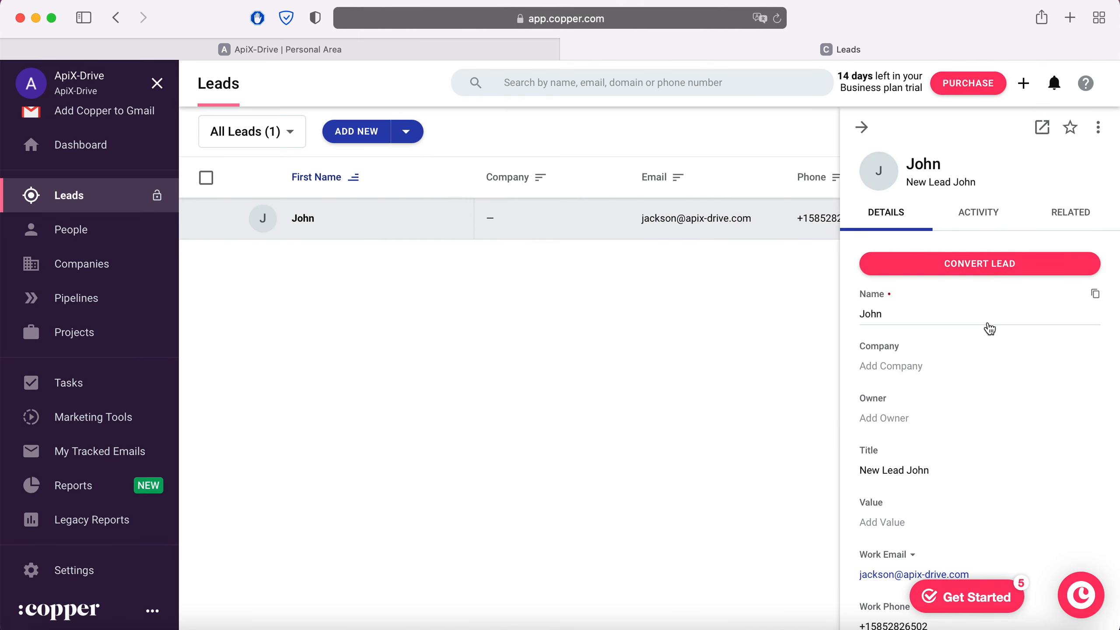
scroll(987, 323, "down", 5)
scroll(987, 322, "down", 5)
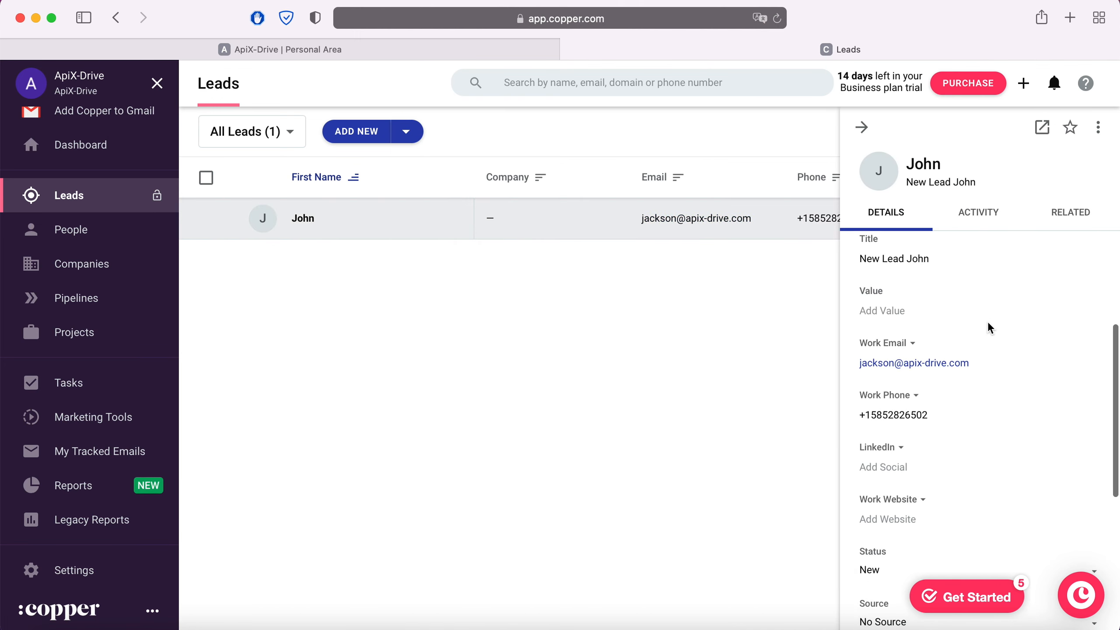
scroll(988, 322, "down", 3)
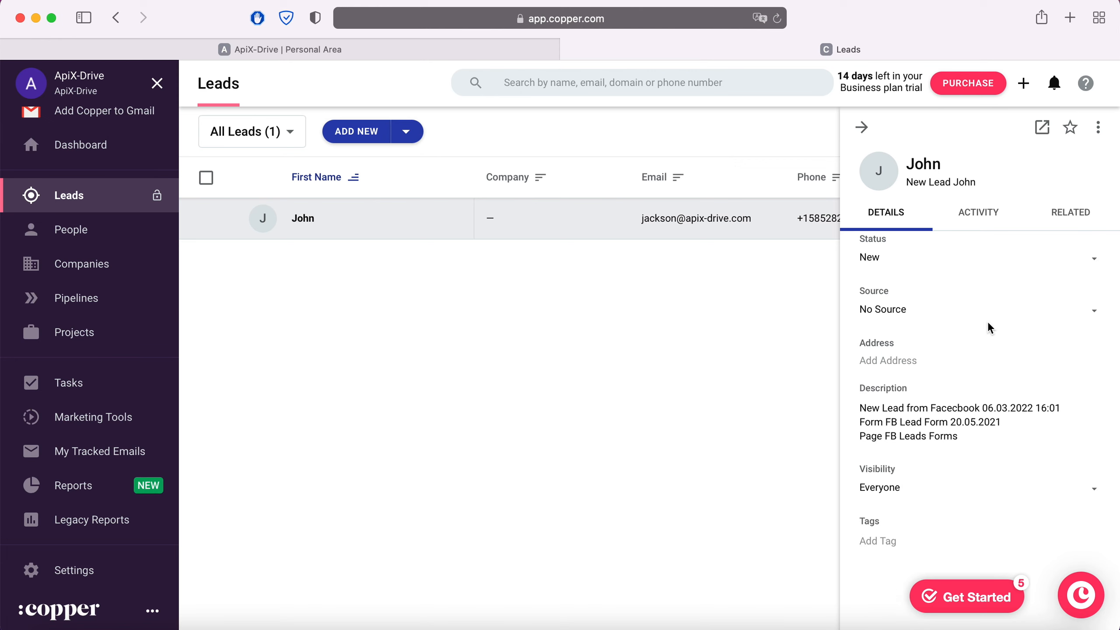
left_click(345, 50)
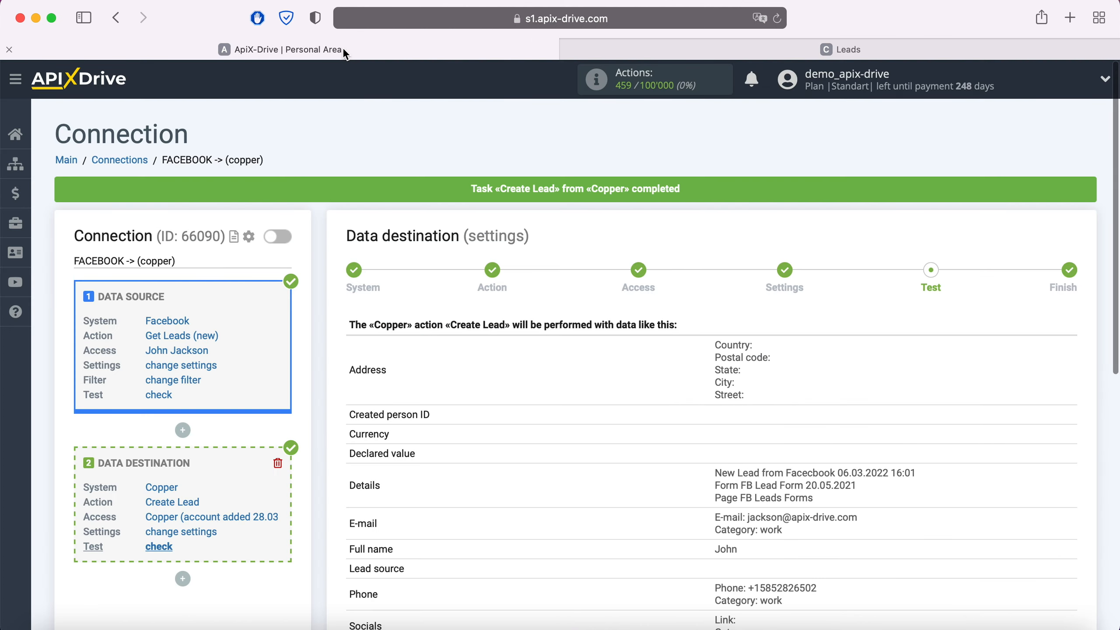
Finish the destination test step and enable auto-update for the connection
scroll(929, 386, "down", 4)
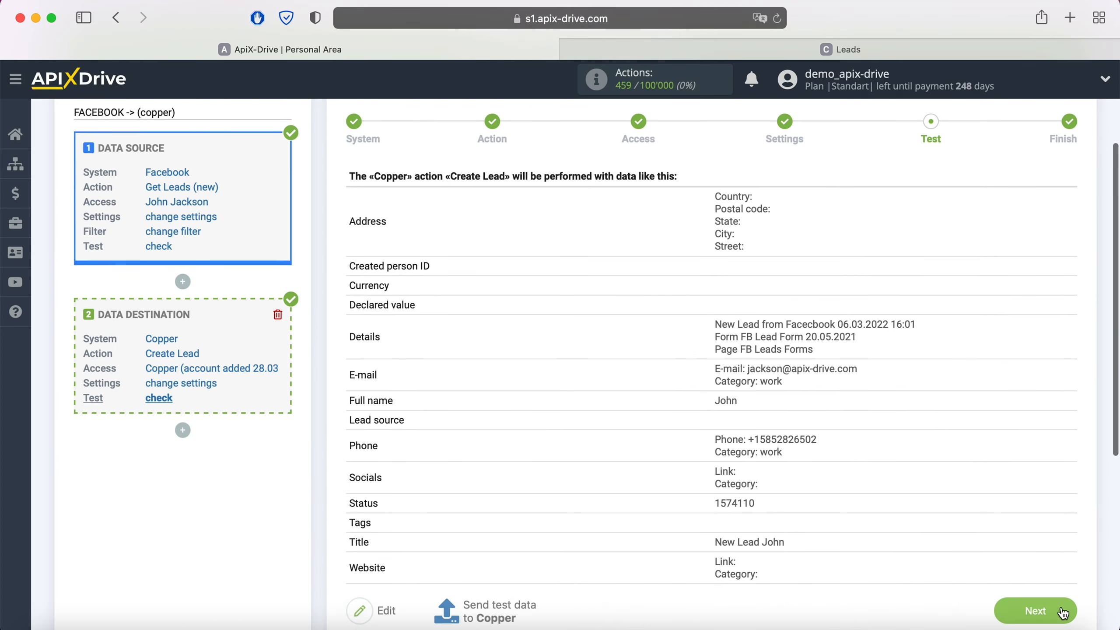
left_click(1063, 611)
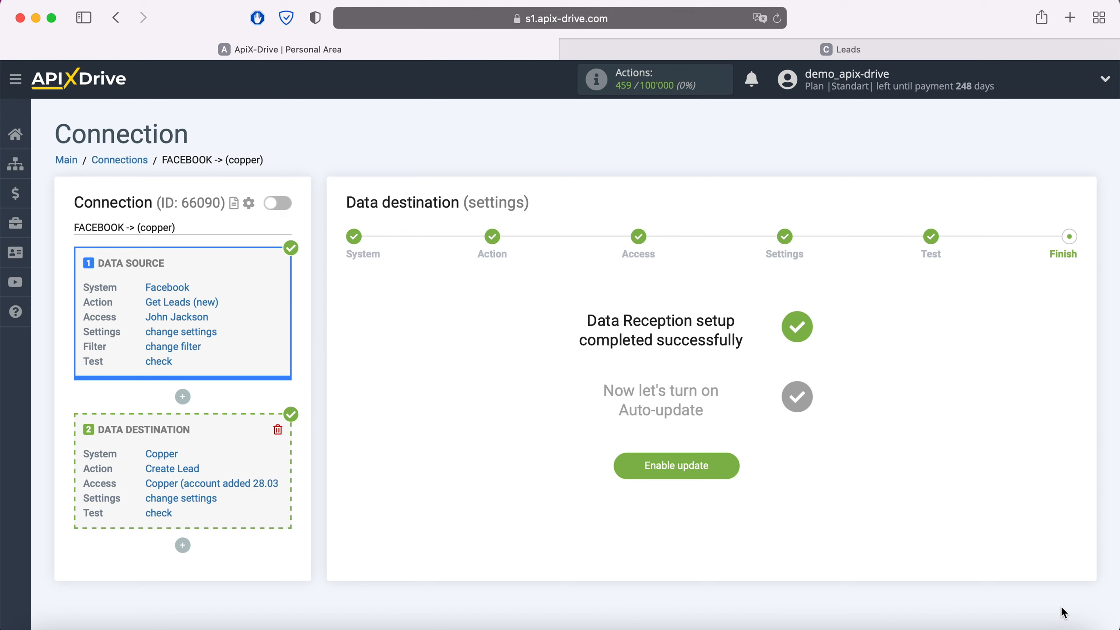
left_click(725, 467)
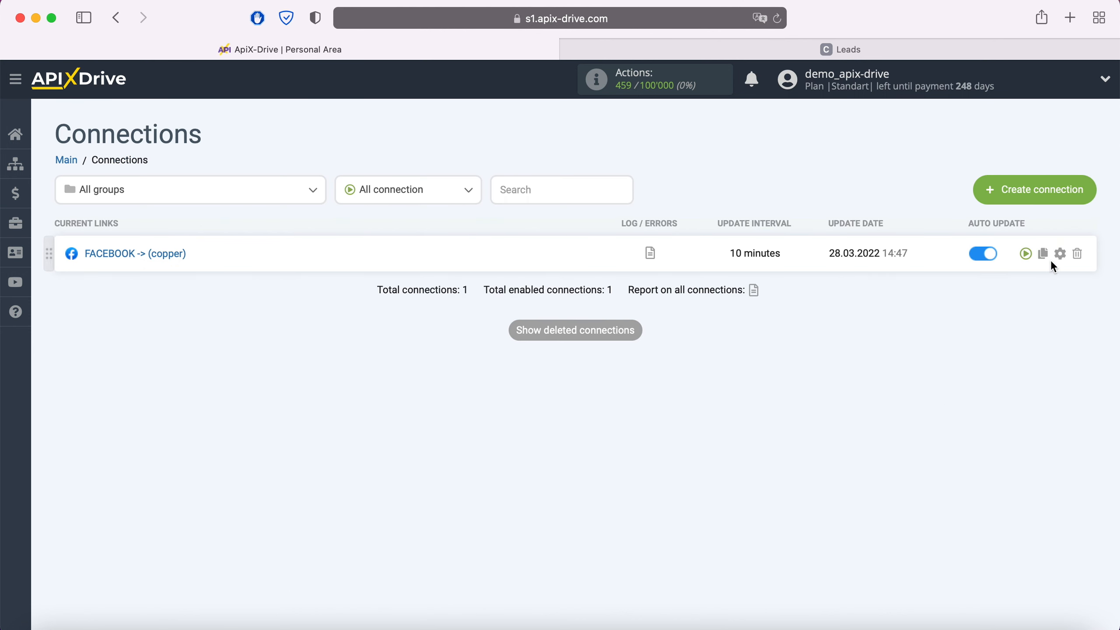
Set the connection's update interval to 5 minutes and save it
left_click(1059, 253)
left_click(637, 366)
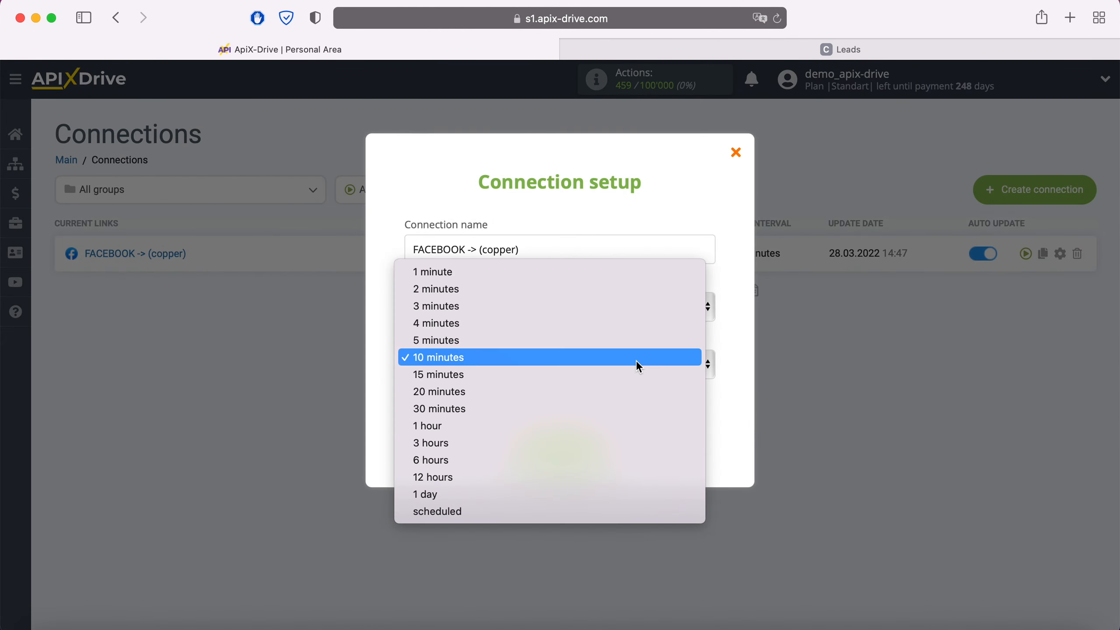
left_click(561, 347)
left_click(596, 449)
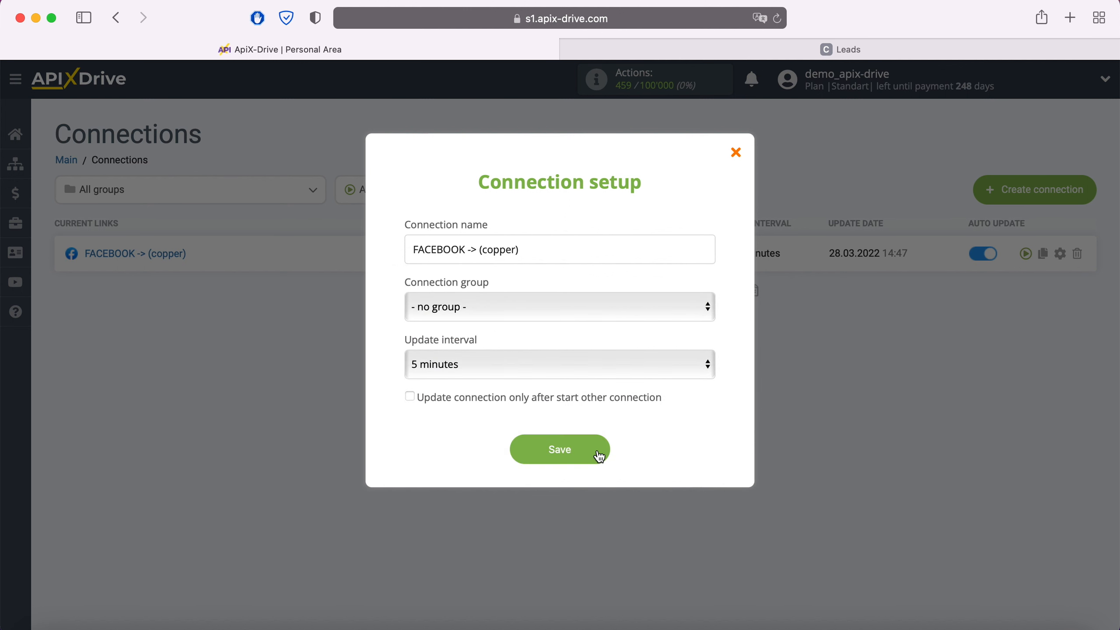